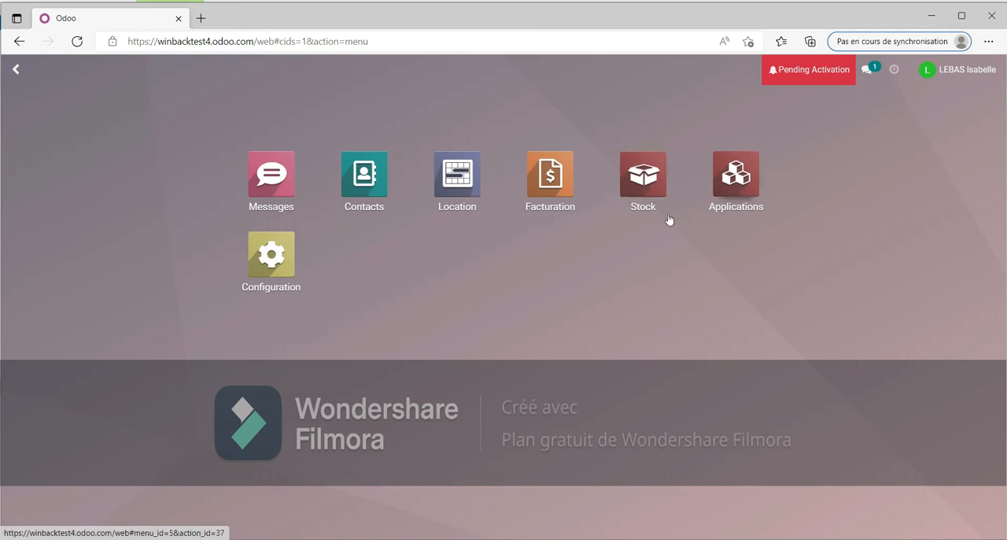
# Step: Open the article list in the Stock application
pyautogui.click(652, 183)
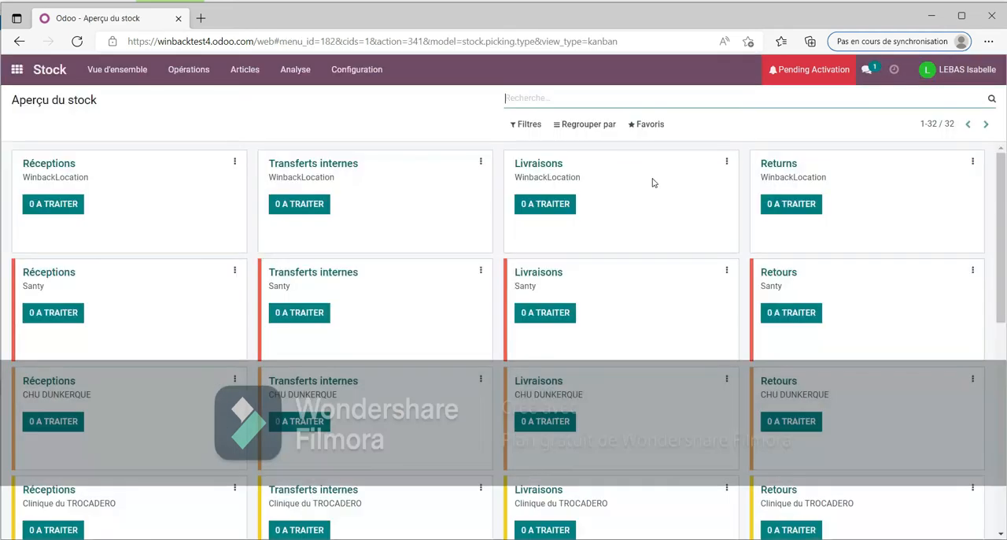
pyautogui.click(247, 73)
pyautogui.click(248, 96)
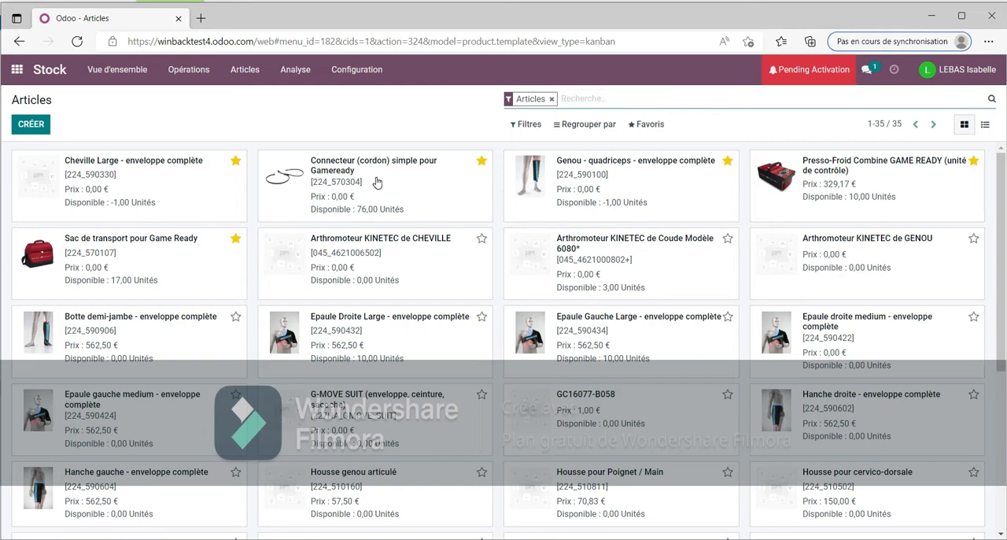
# Step: Open the Presso-Froid Combine GAME READY (unité de contrôle) article and view its rental prices and stock forecast
pyautogui.click(296, 74)
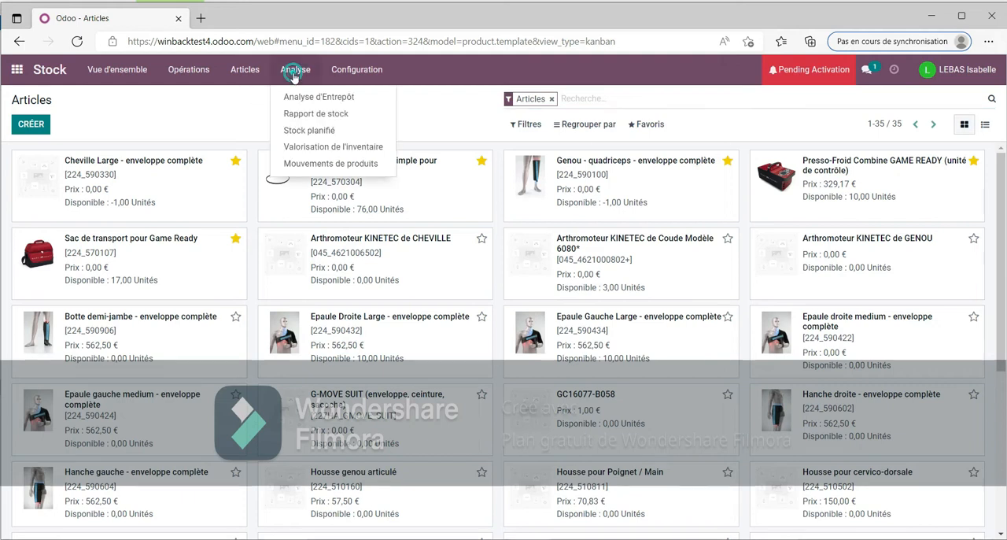
pyautogui.click(815, 175)
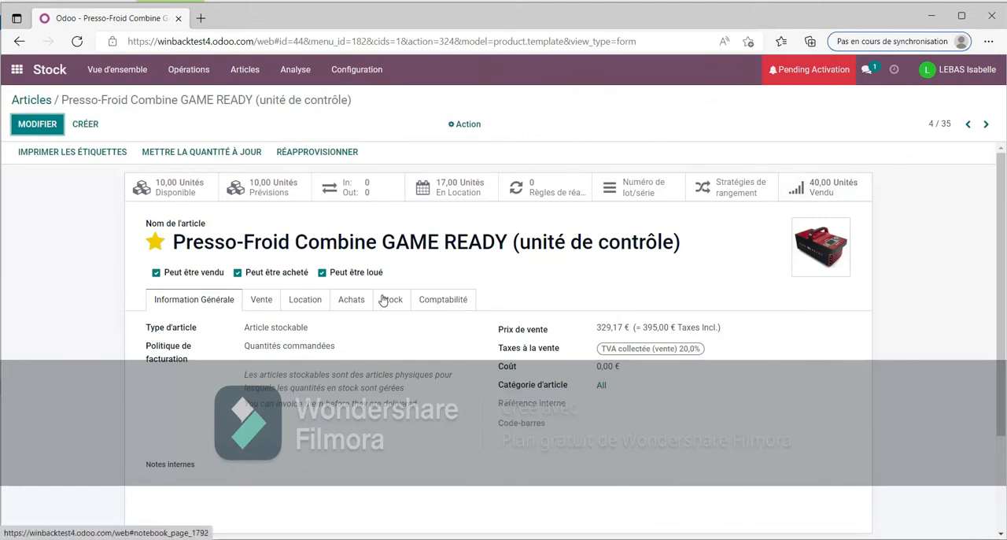
pyautogui.click(309, 305)
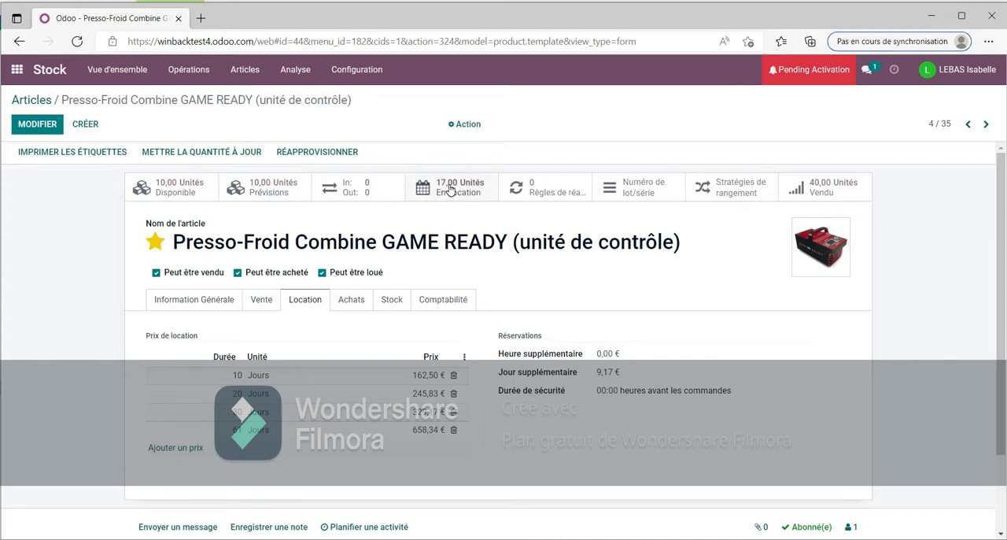
pyautogui.click(277, 191)
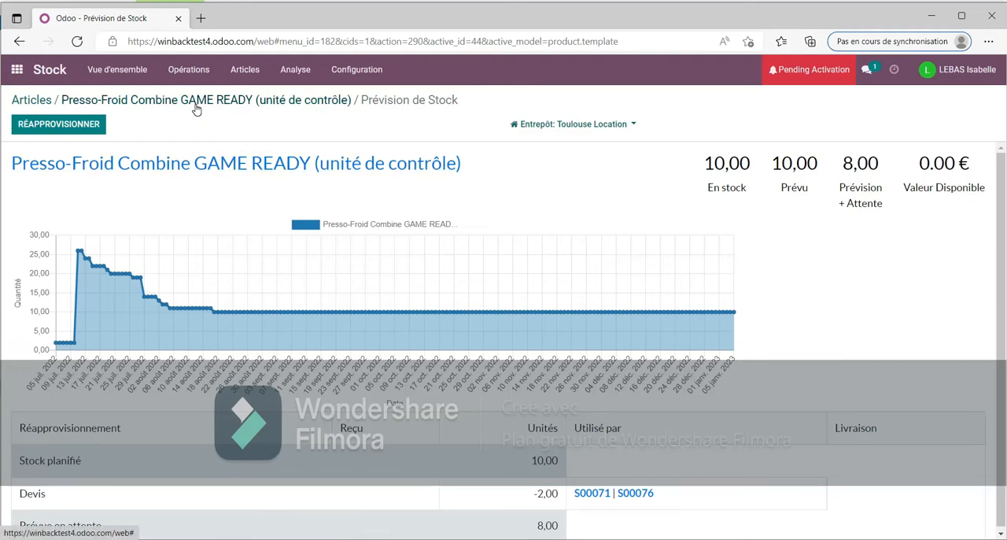
# Step: From the article list, open the available quantities by location for Connecteur (cordon) simple pour Gameready
pyautogui.click(246, 73)
pyautogui.click(245, 96)
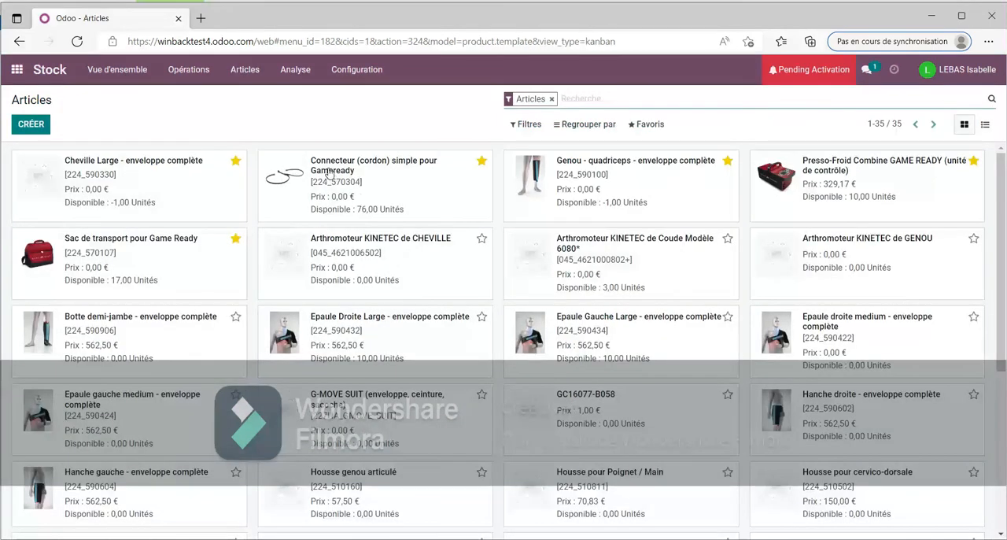
pyautogui.click(330, 172)
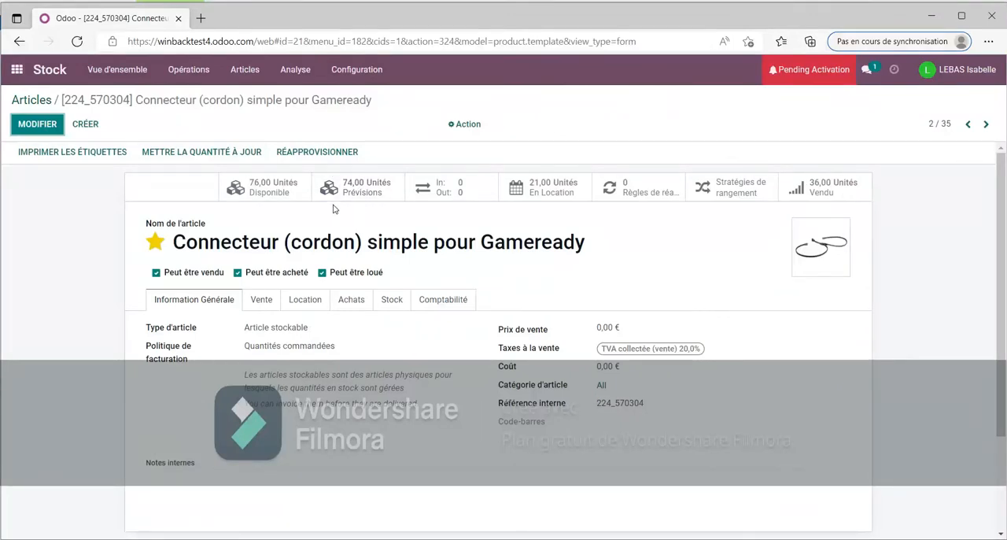
pyautogui.click(268, 189)
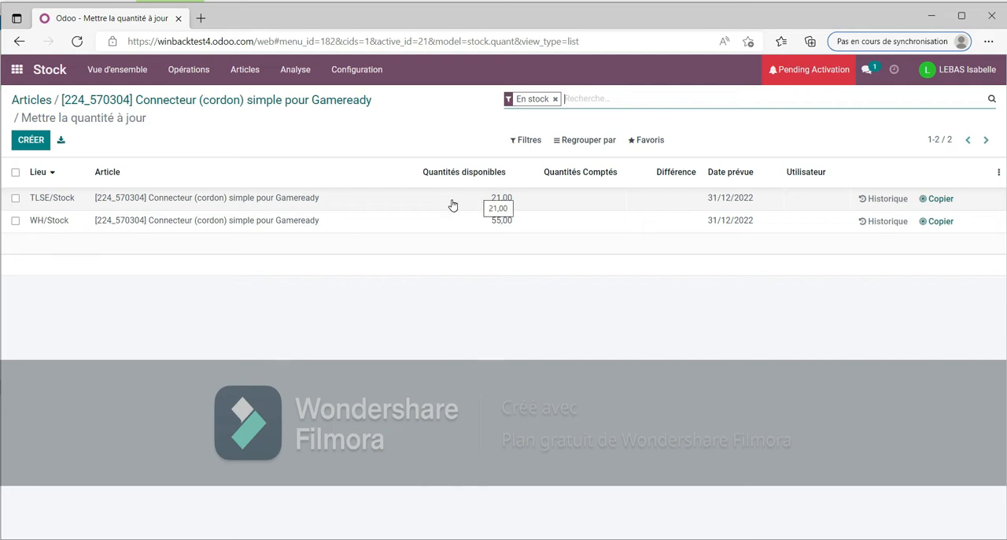
# Step: Set the connector's counted quantity at TLSE/Stock to 24 and apply the adjustment
pyautogui.click(584, 197)
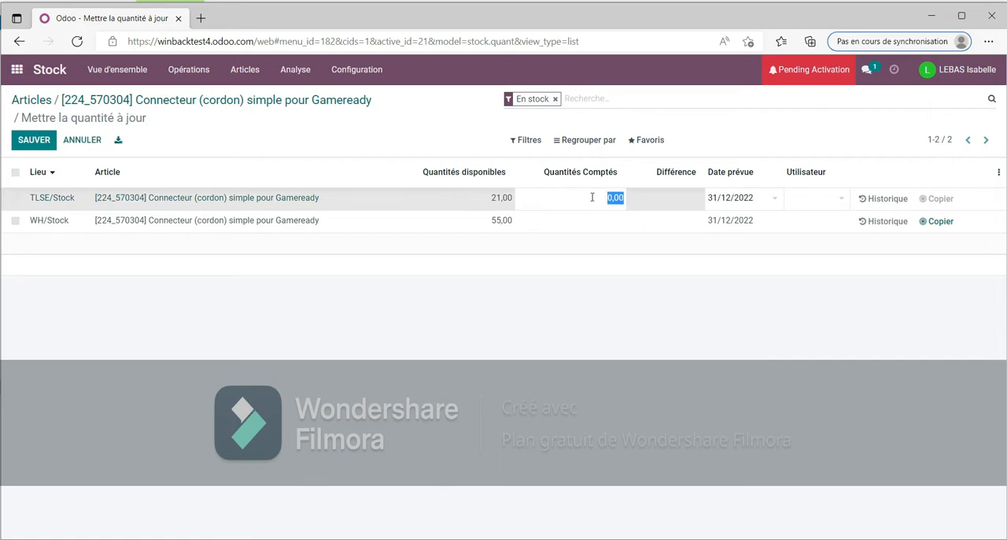
pyautogui.write('24')
pyautogui.click(817, 203)
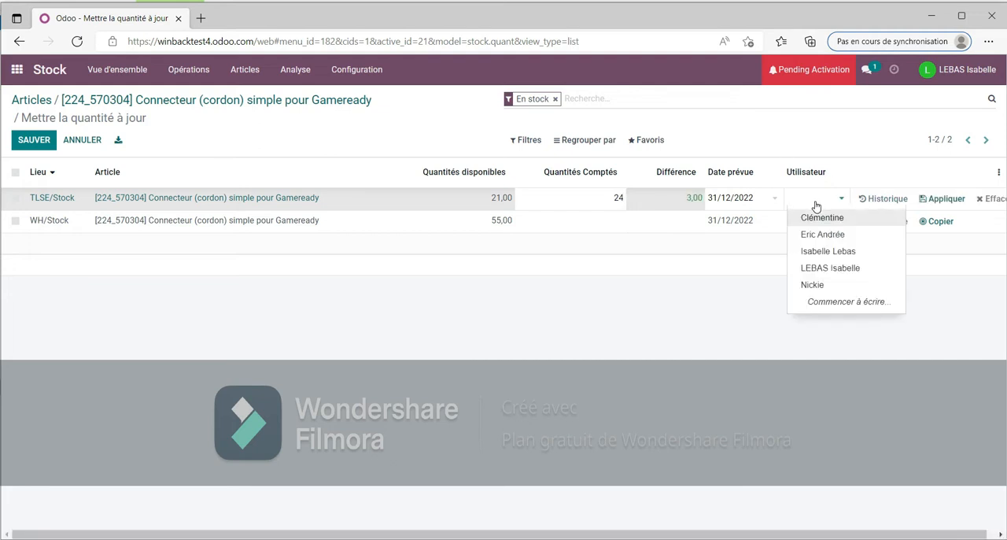
pyautogui.click(928, 202)
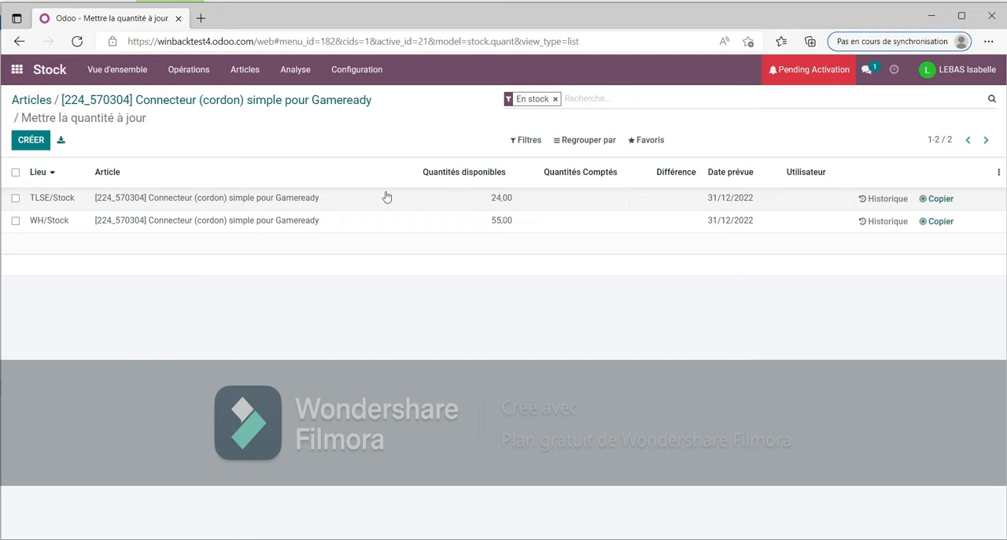
# Step: Set the connector's counted quantity at TLSE/Stock to 12 and apply the adjustment
pyautogui.click(499, 199)
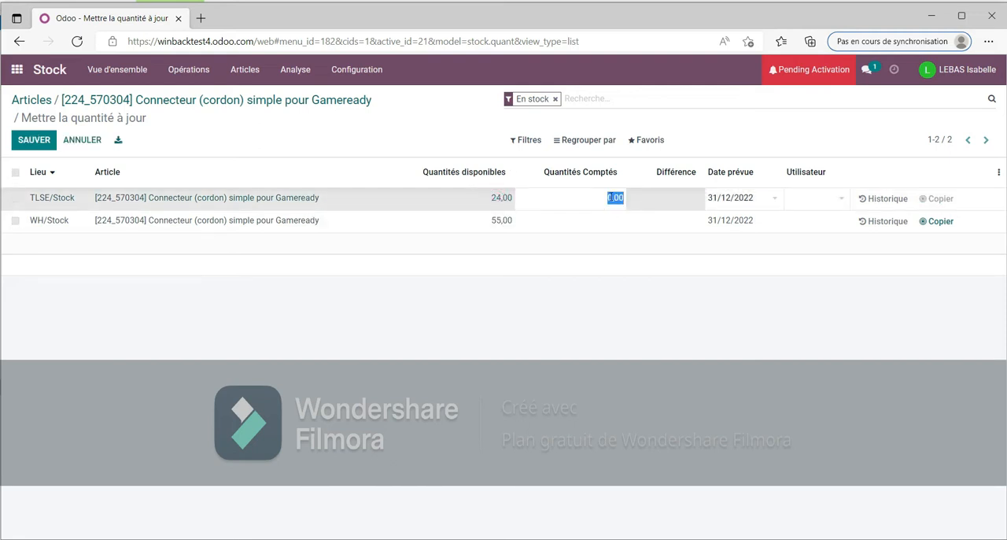
pyautogui.write('12')
pyautogui.click(775, 288)
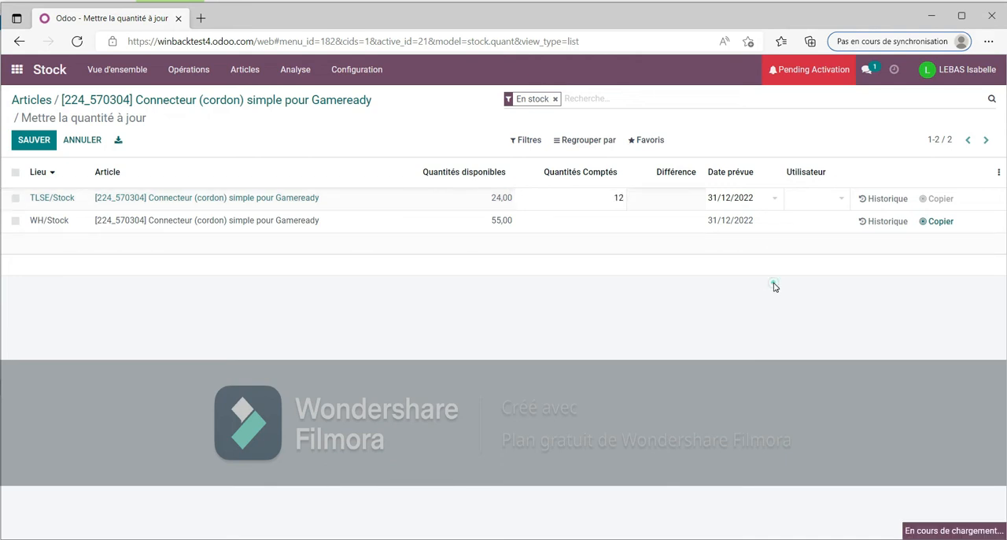
pyautogui.click(942, 198)
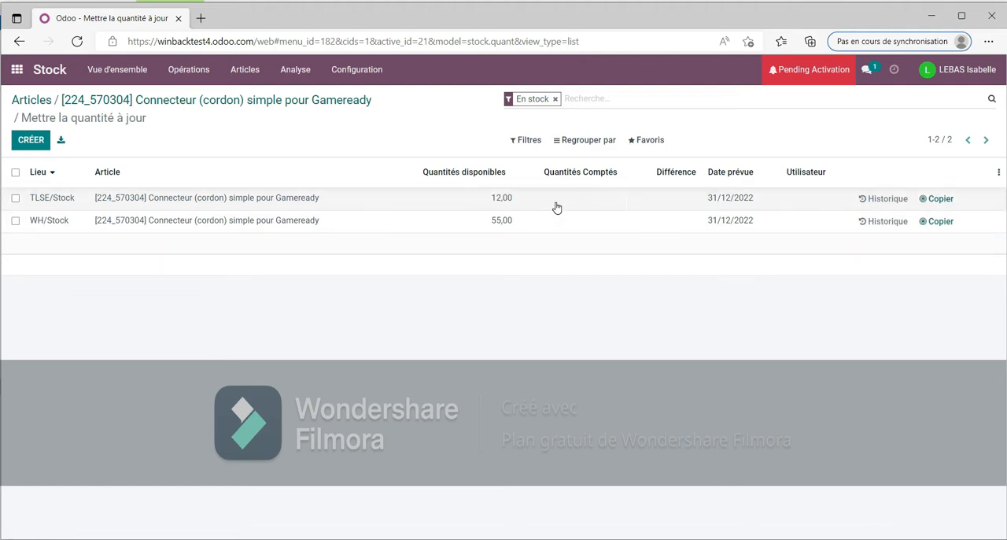
# Step: Open the lot and serial numbers list and examine those of the Presso-Froid Combine GAME READY article without an internal reference
pyautogui.click(241, 73)
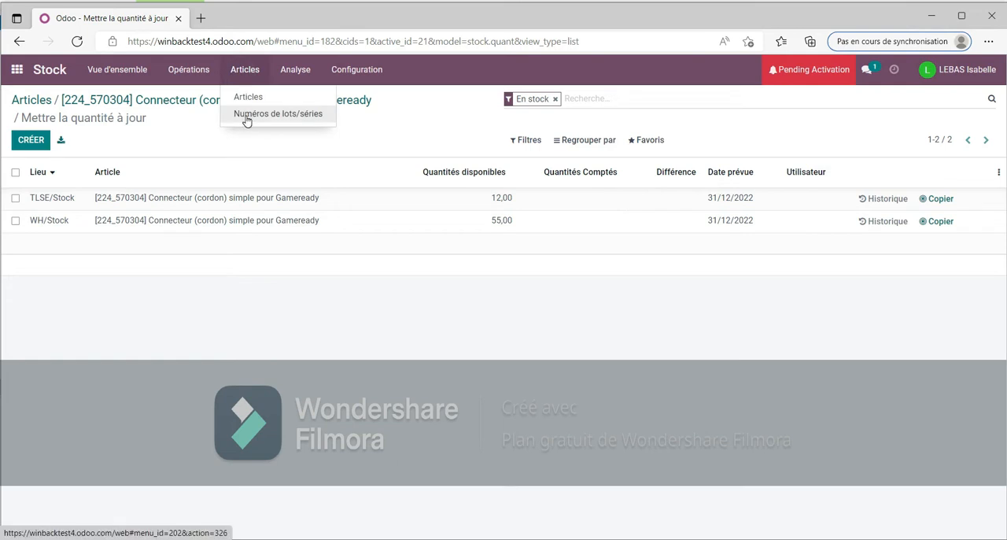
pyautogui.click(246, 117)
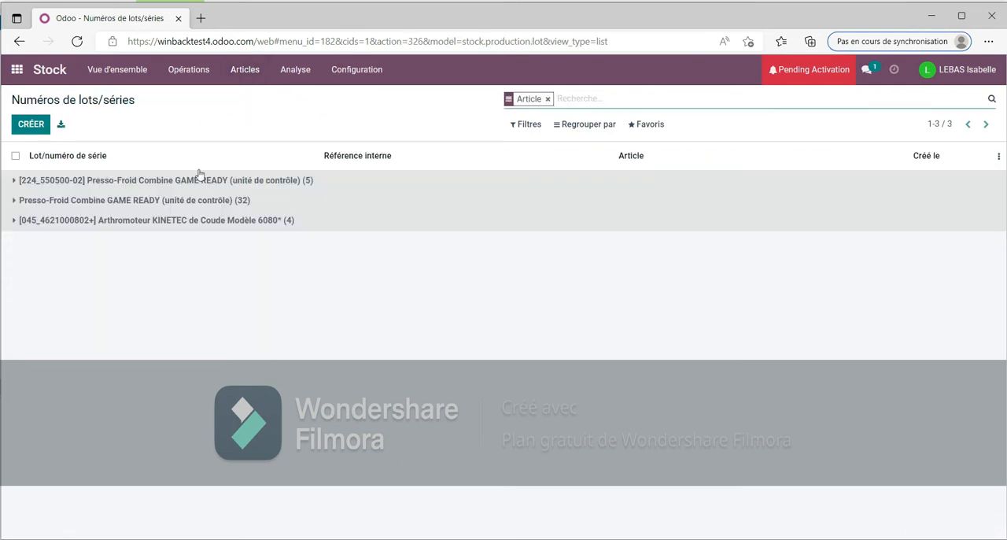
pyautogui.click(120, 202)
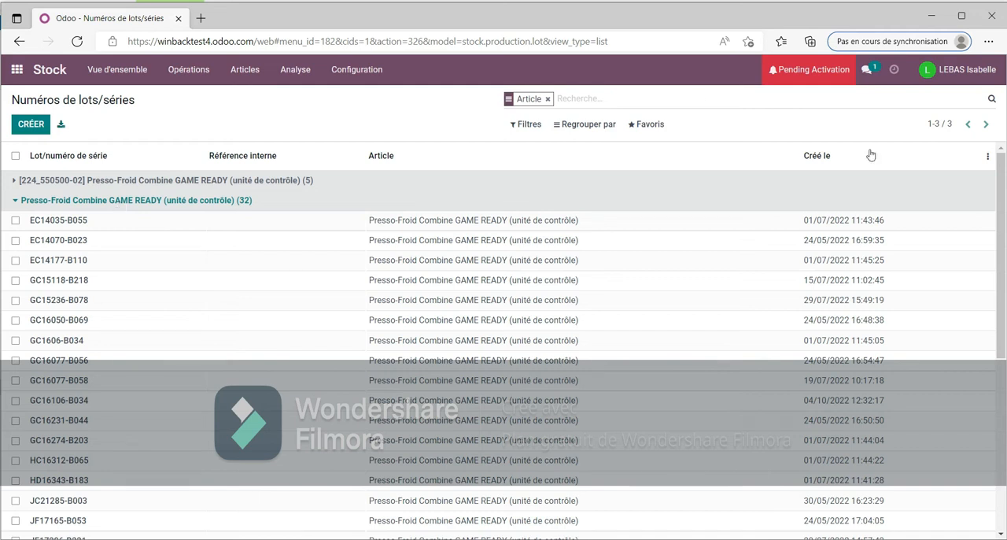
pyautogui.moveTo(1002, 183); pyautogui.dragTo(981, 202)
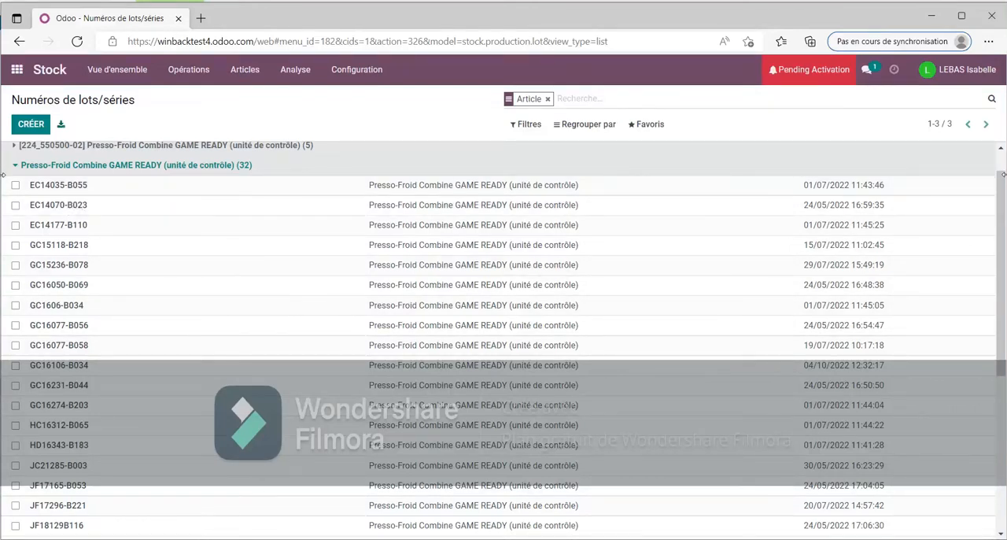
pyautogui.moveTo(1001, 189); pyautogui.dragTo(994, 150)
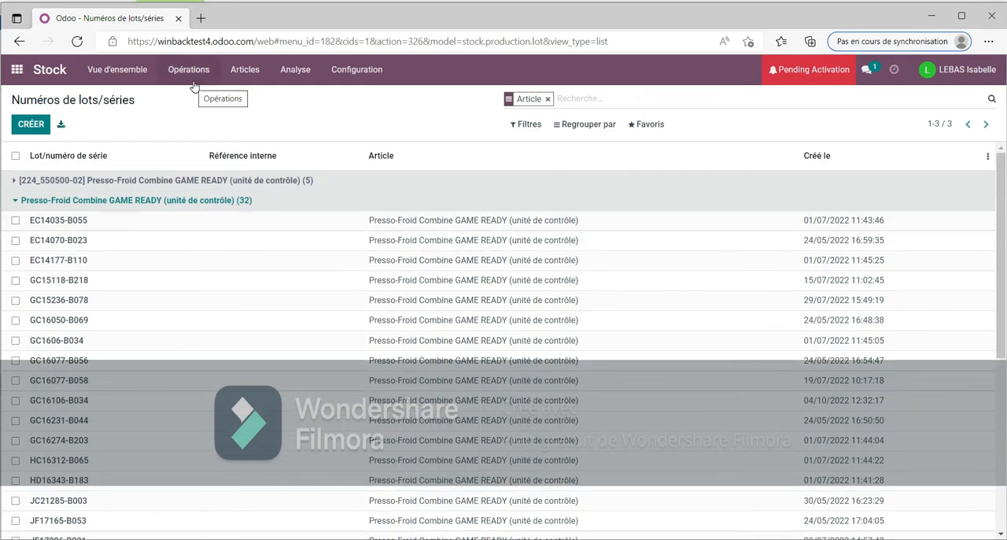
# Step: Open the Facturation application and filter the customer invoices by invoice date to octobre 2022
pyautogui.click(16, 73)
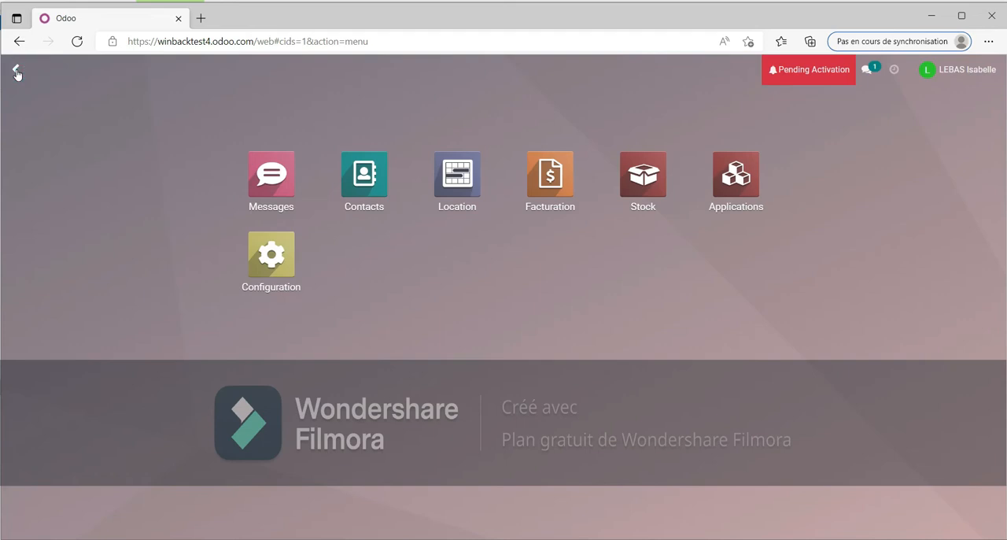
pyautogui.click(549, 183)
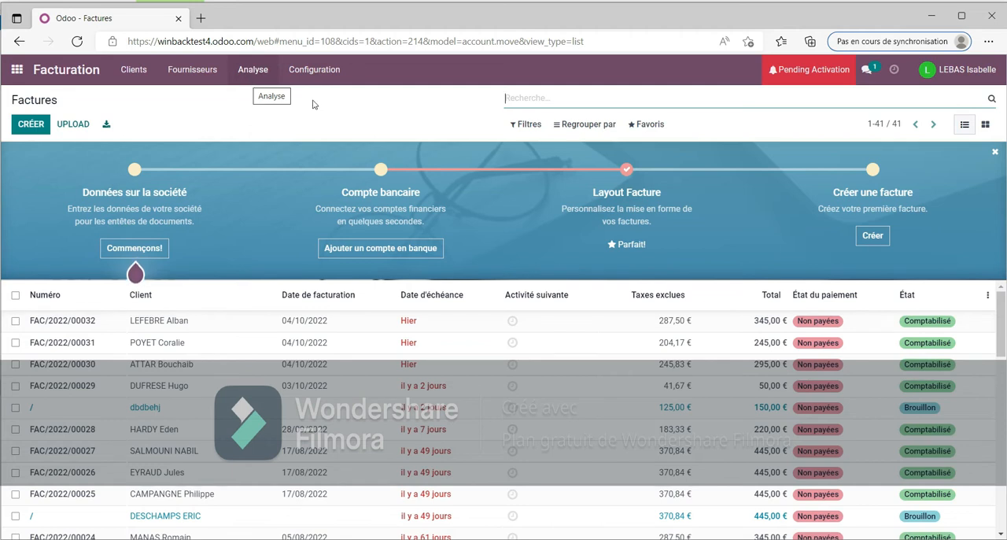
pyautogui.click(530, 128)
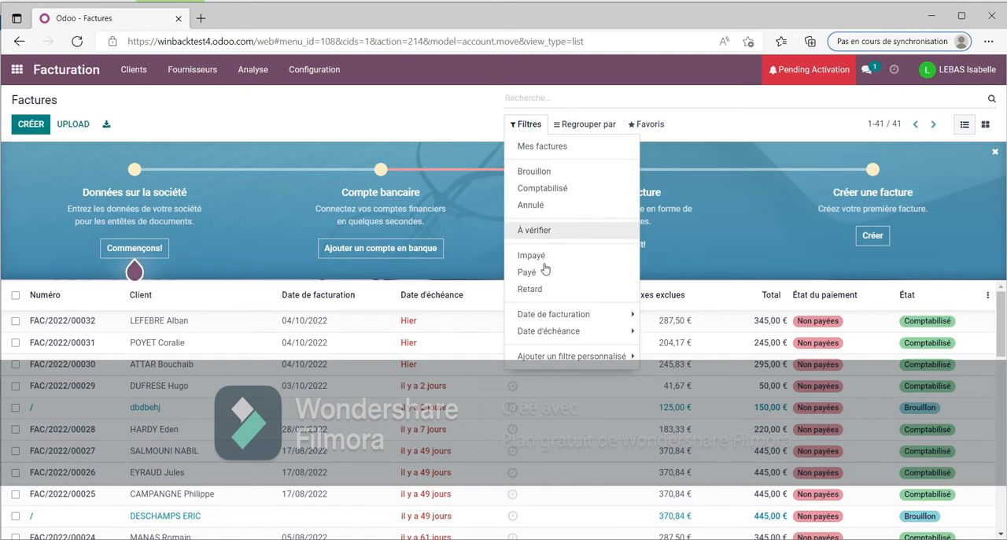
pyautogui.click(554, 315)
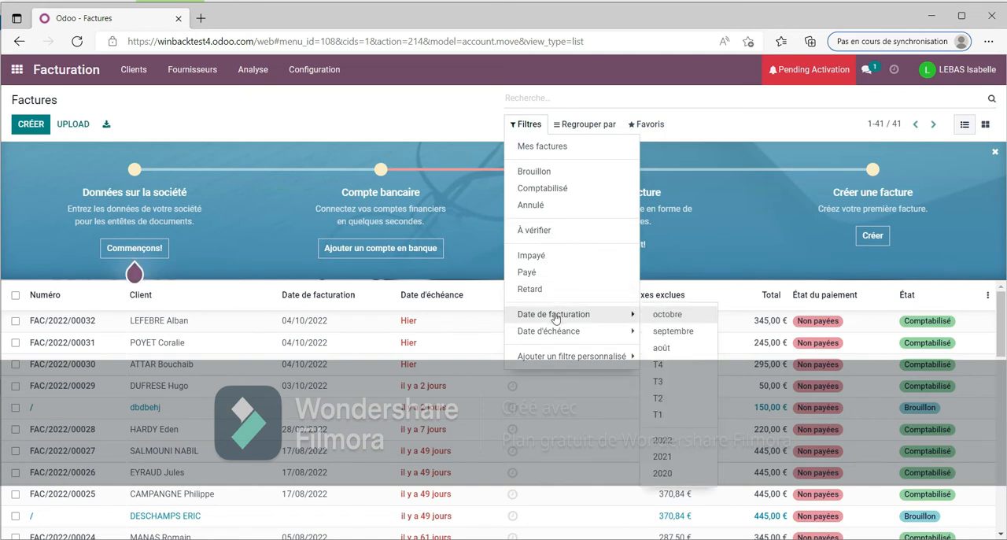
pyautogui.click(687, 317)
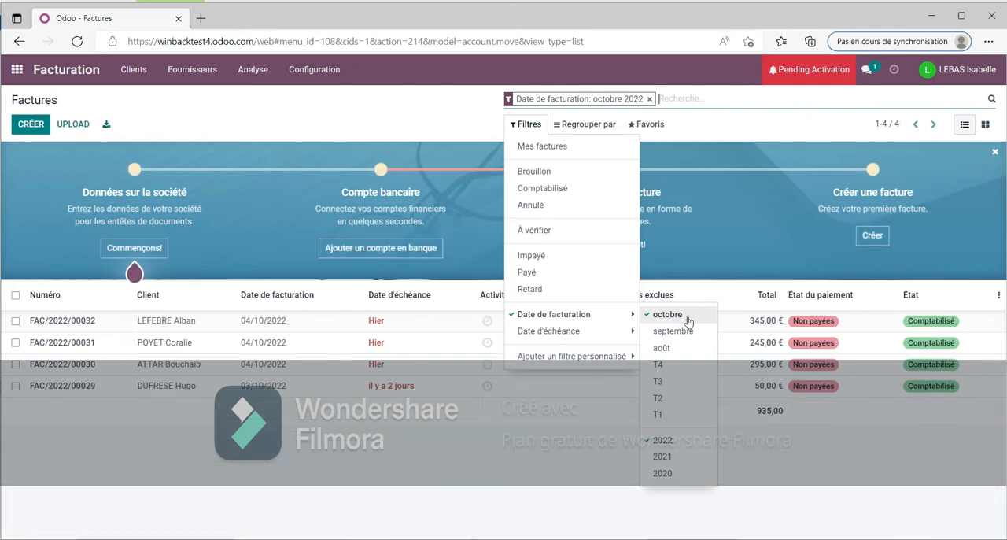
pyautogui.click(402, 499)
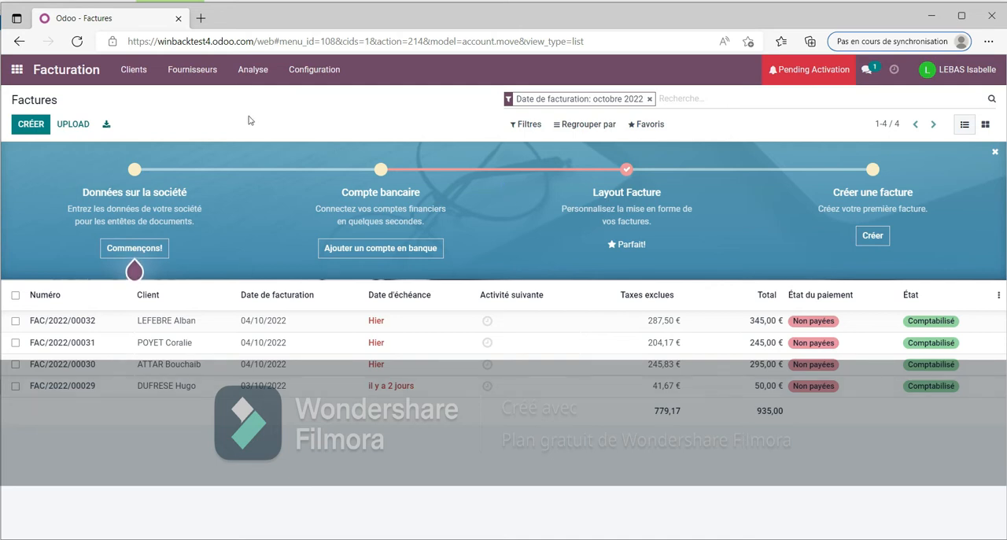
# Step: Start a new rental order in the Location application
pyautogui.click(17, 70)
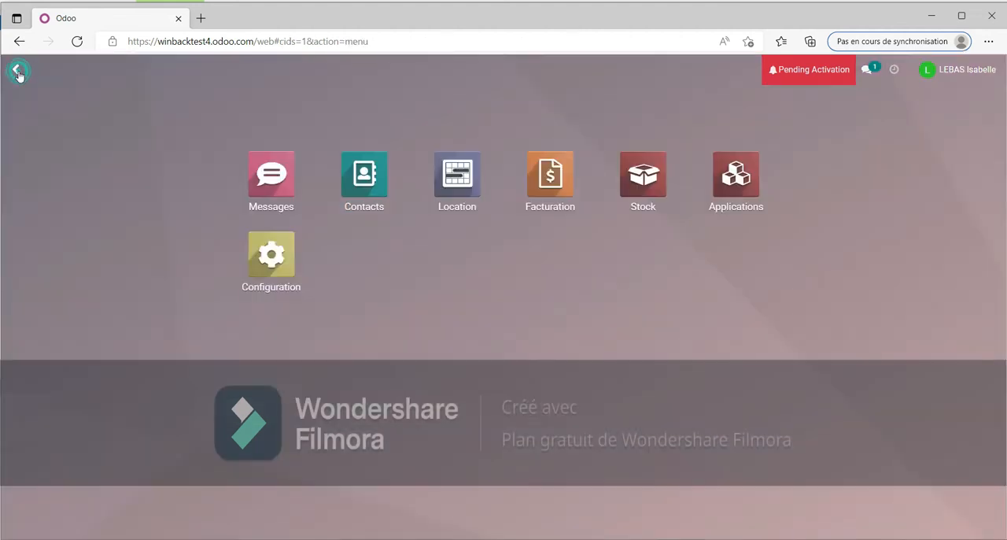
pyautogui.click(459, 171)
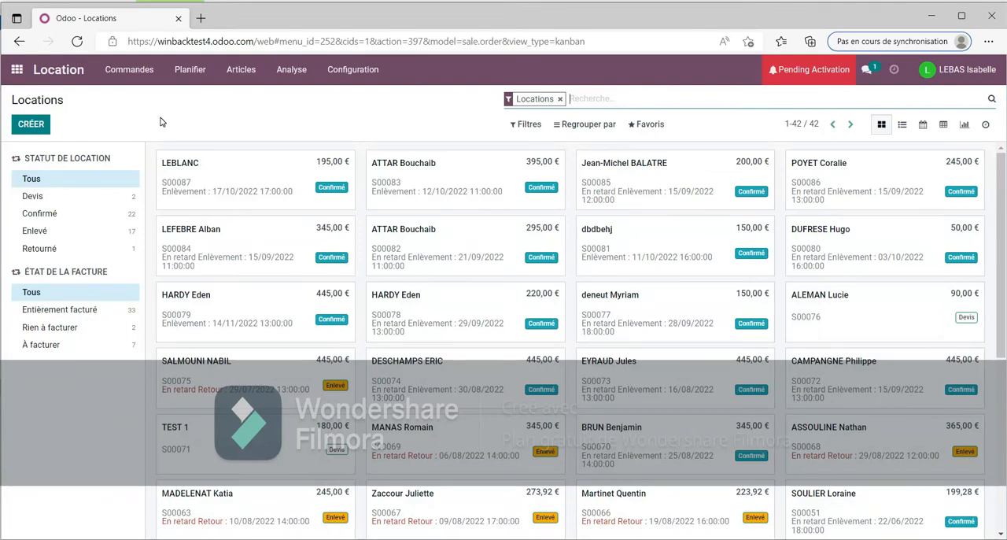
pyautogui.click(33, 126)
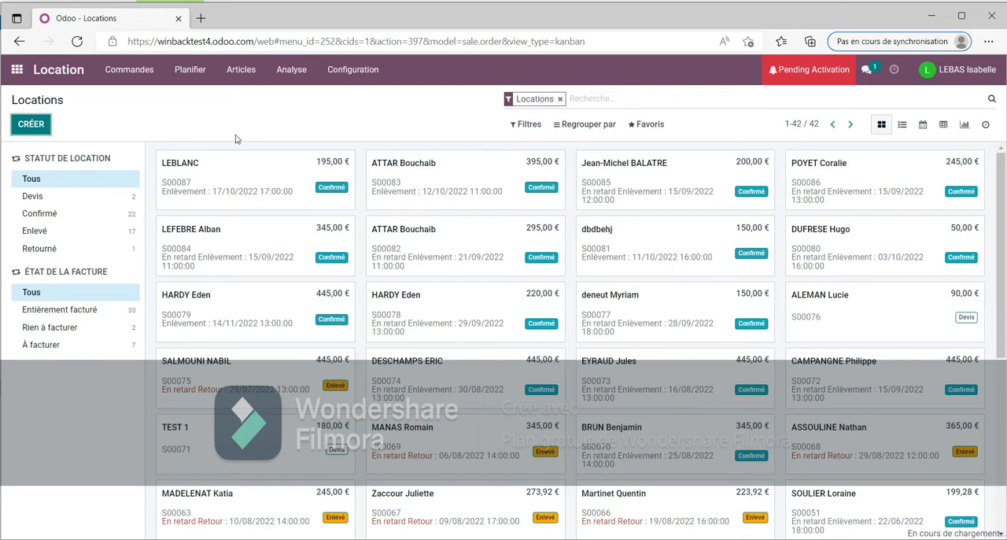
# Step: Enter the customer's surname as the rental order's client and create it as a new client
pyautogui.moveTo(285, 267)
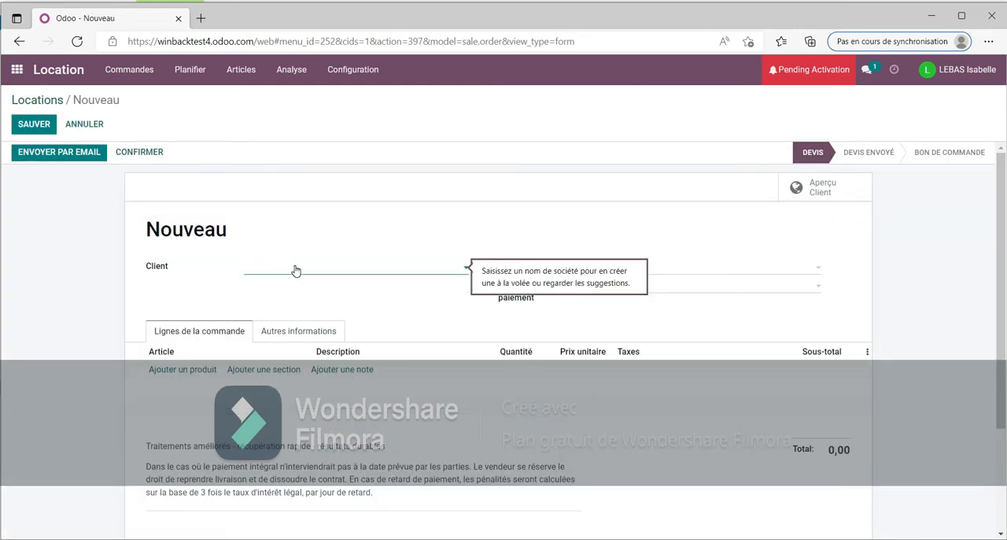
pyautogui.write('LEFEBURE')
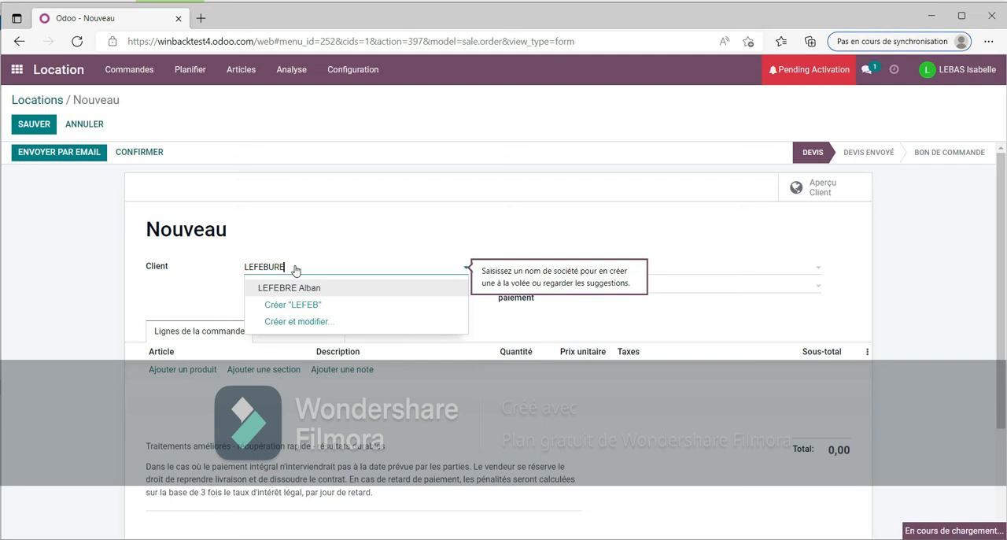
pyautogui.click(423, 241)
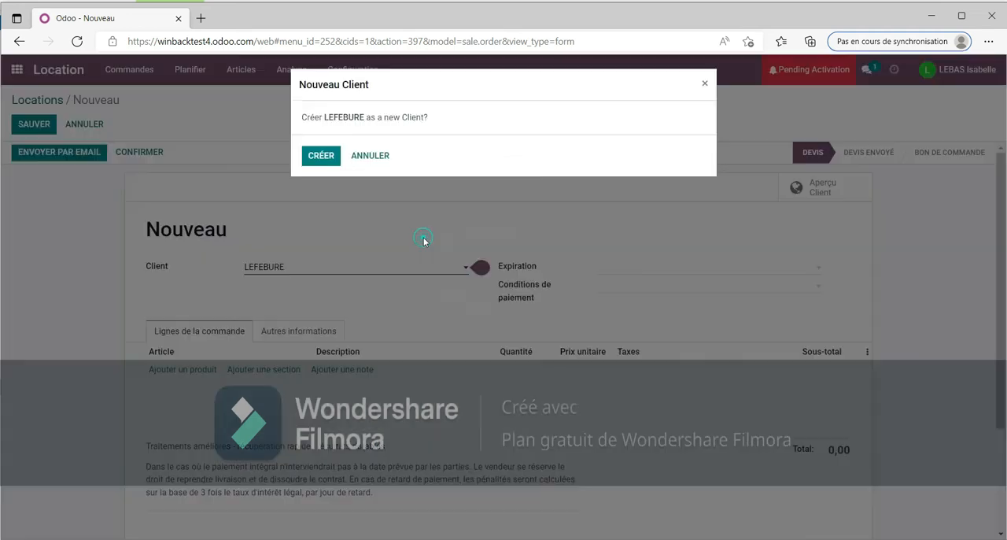
pyautogui.click(321, 155)
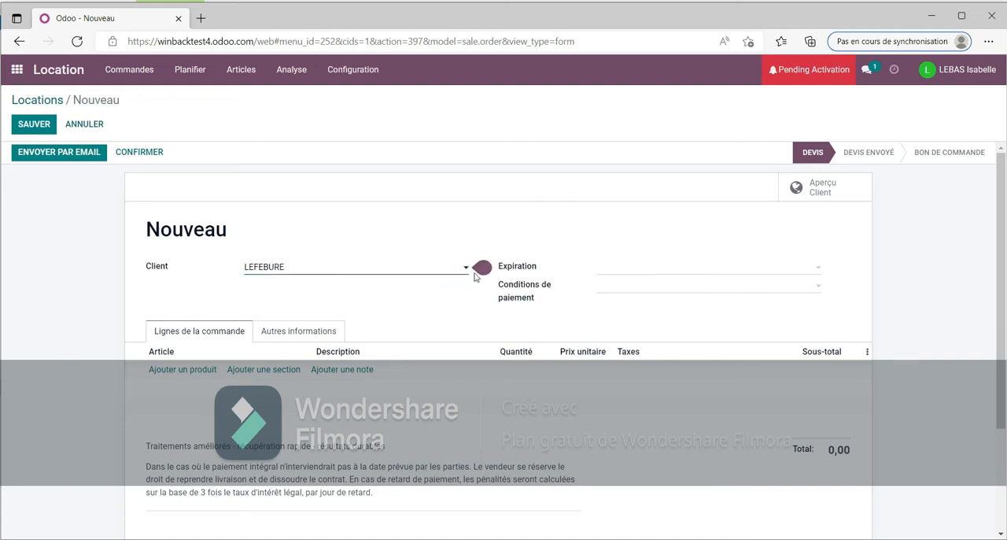
pyautogui.moveTo(479, 270)
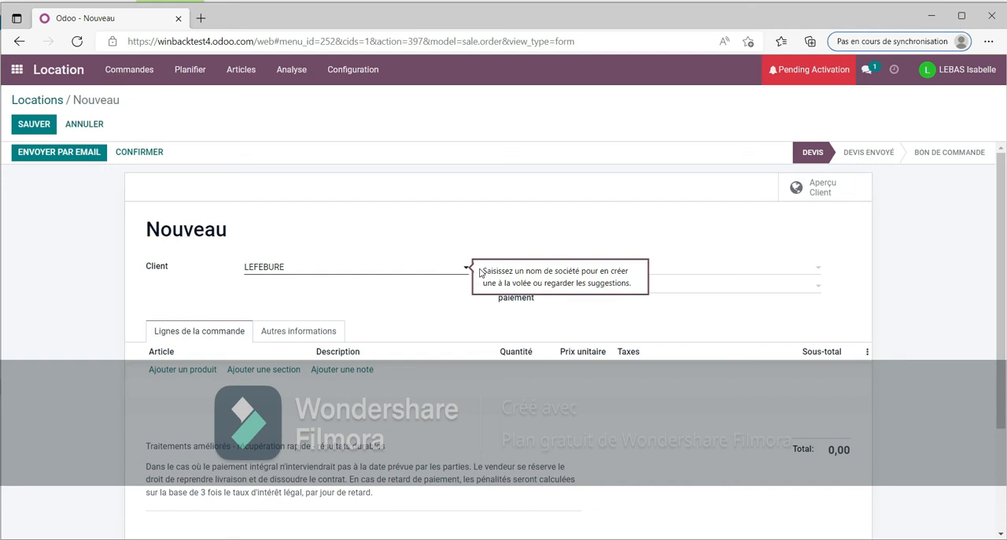
pyautogui.doubleClick(492, 279)
pyautogui.doubleClick(458, 311)
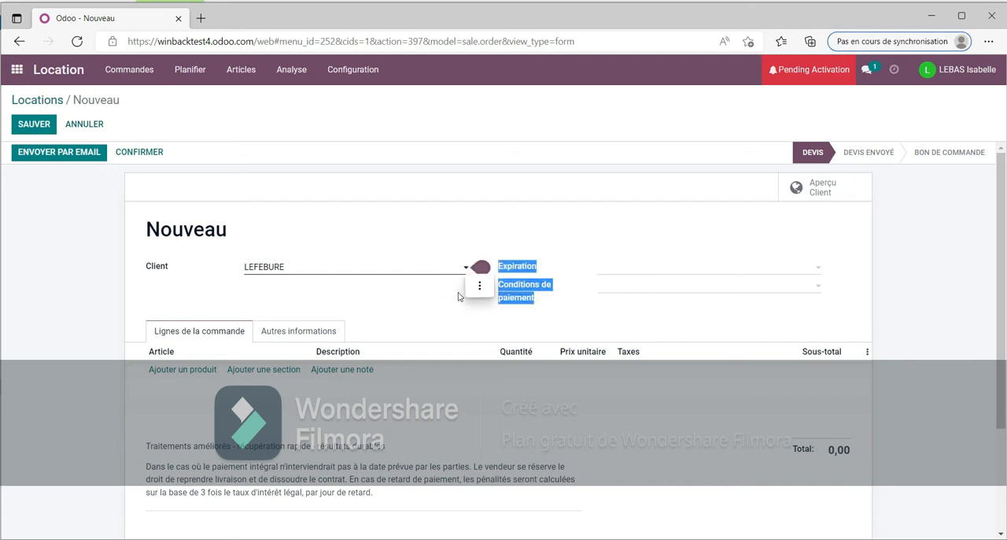
pyautogui.click(480, 285)
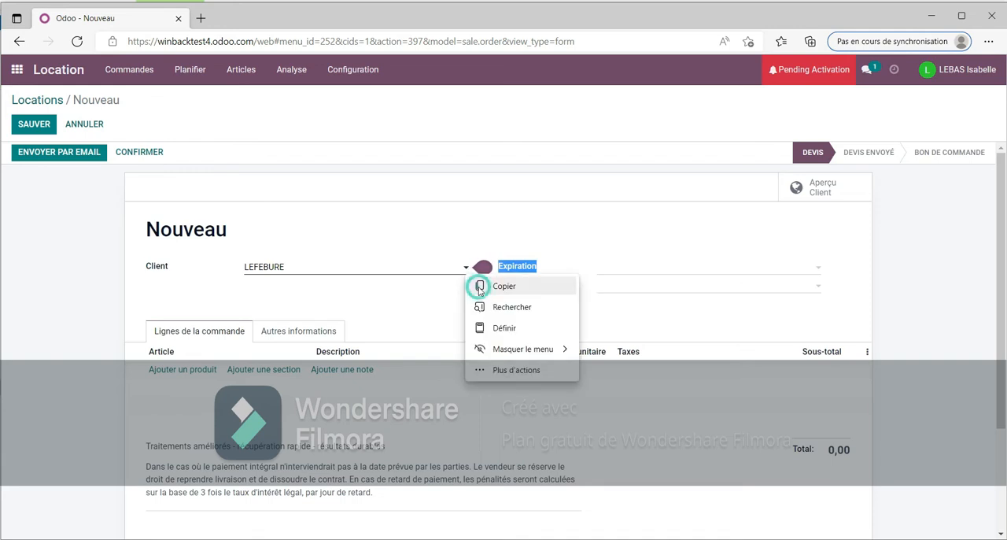
pyautogui.click(373, 273)
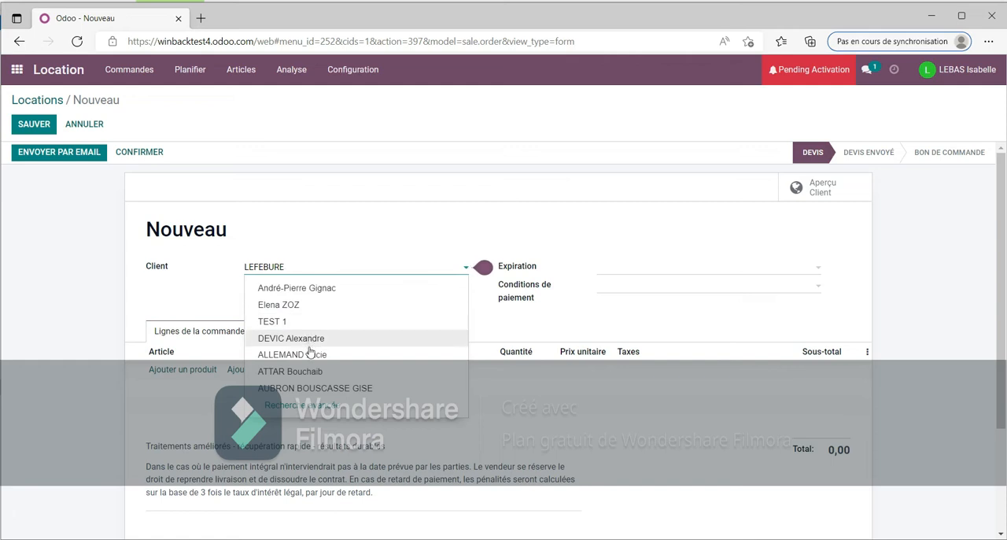
pyautogui.click(314, 233)
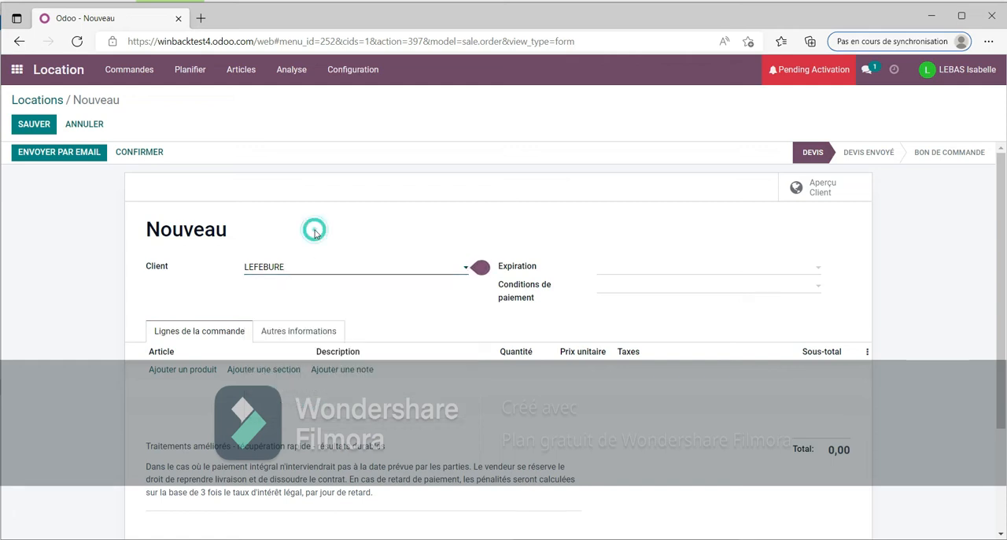
# Step: Add a first order line for the article Presso-Froid Combine GAME READY (unité de contrôle)
pyautogui.click(196, 375)
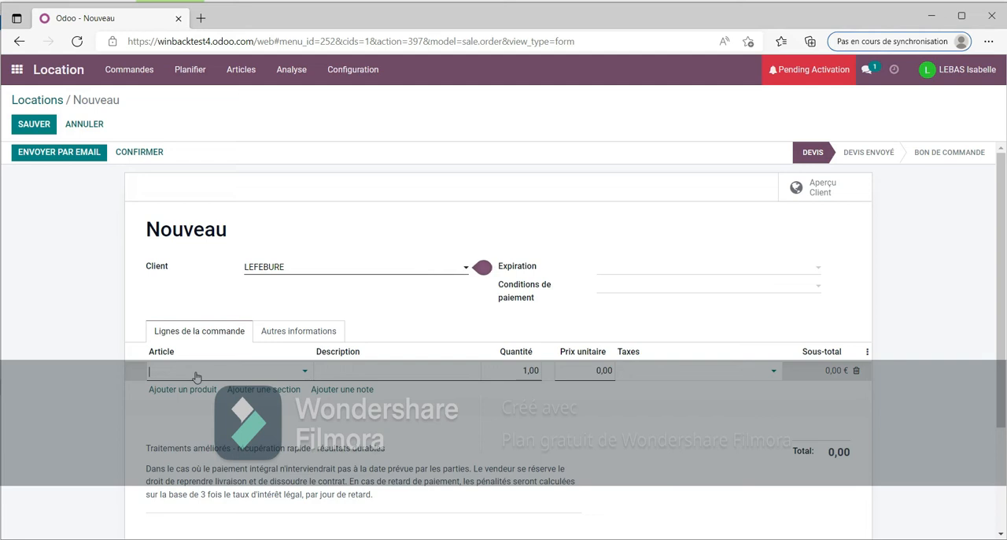
pyautogui.write('GAME')
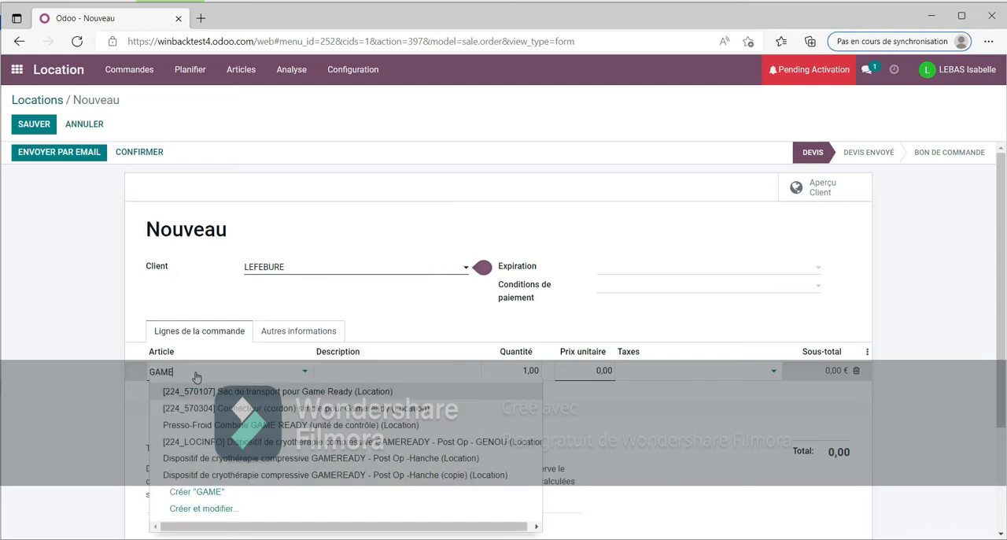
pyautogui.click(244, 429)
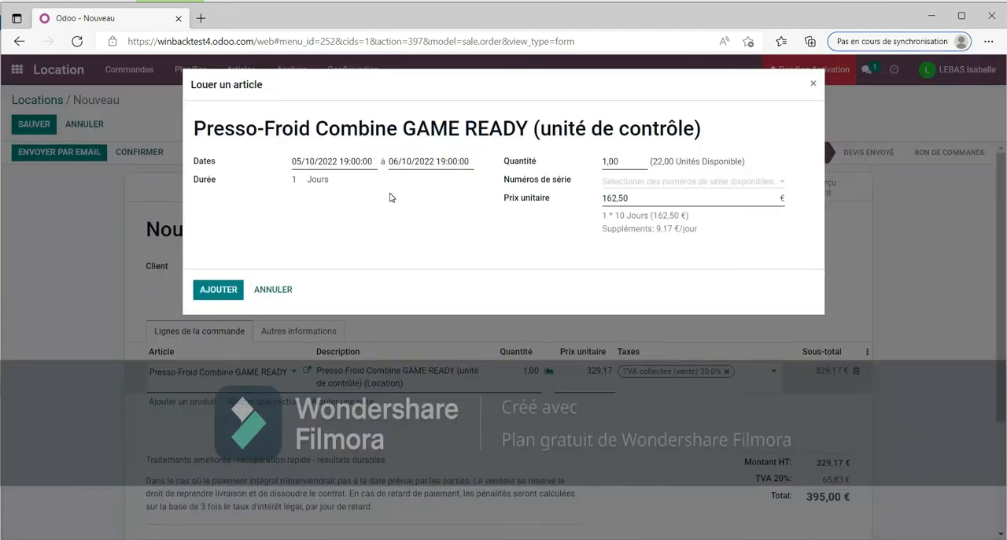
# Step: Set the Presso-Froid Combine GAME READY rental period to run from 18/10/2022 to 07/11/2022
pyautogui.click(329, 163)
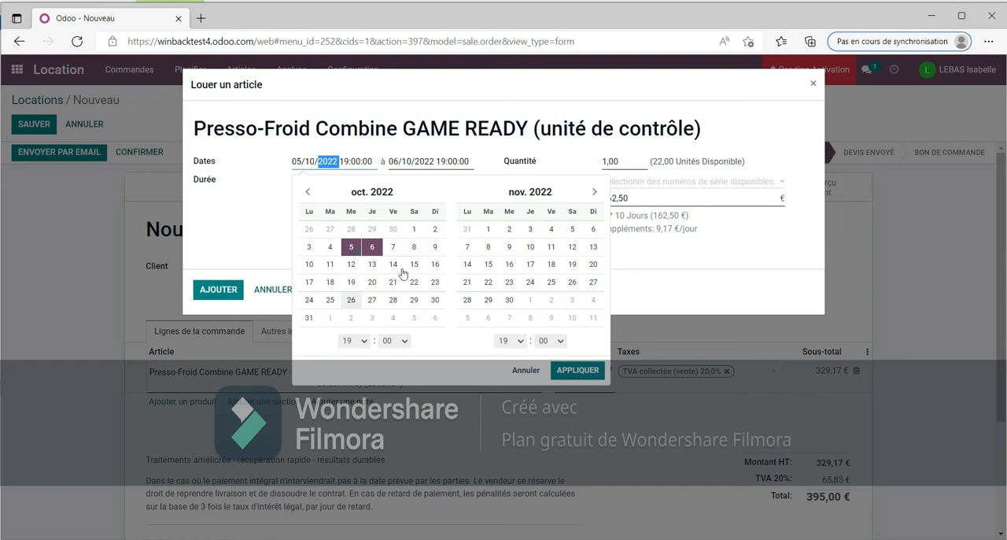
pyautogui.click(488, 230)
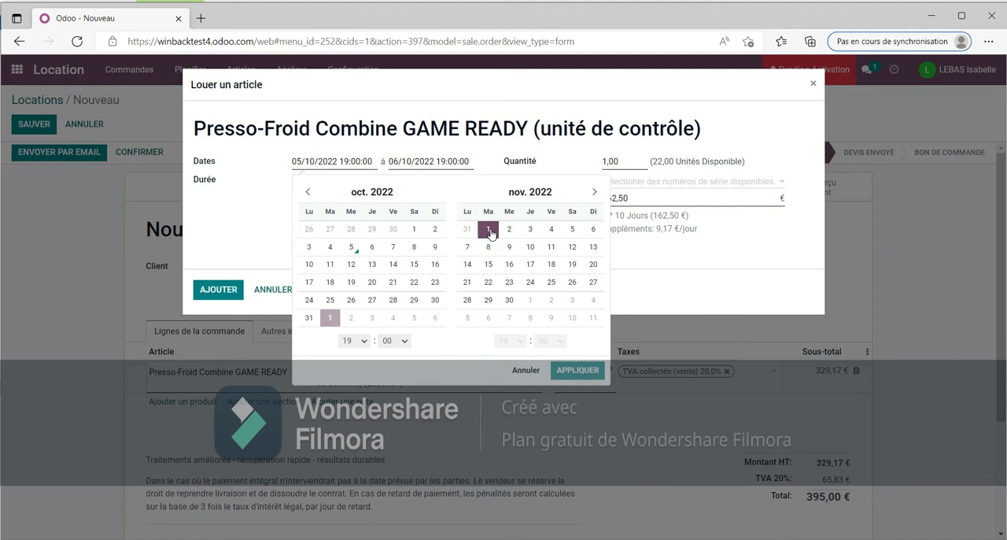
pyautogui.click(509, 299)
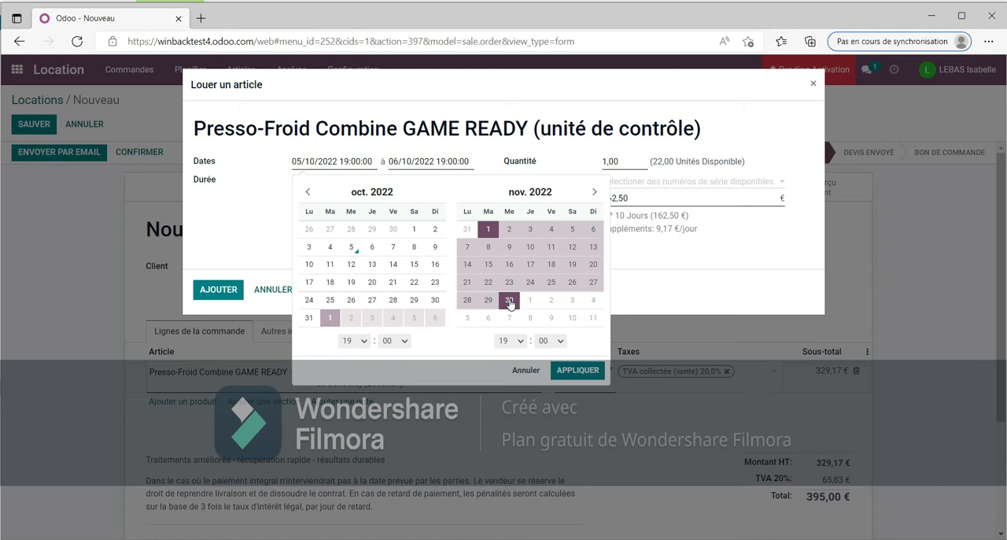
pyautogui.click(329, 282)
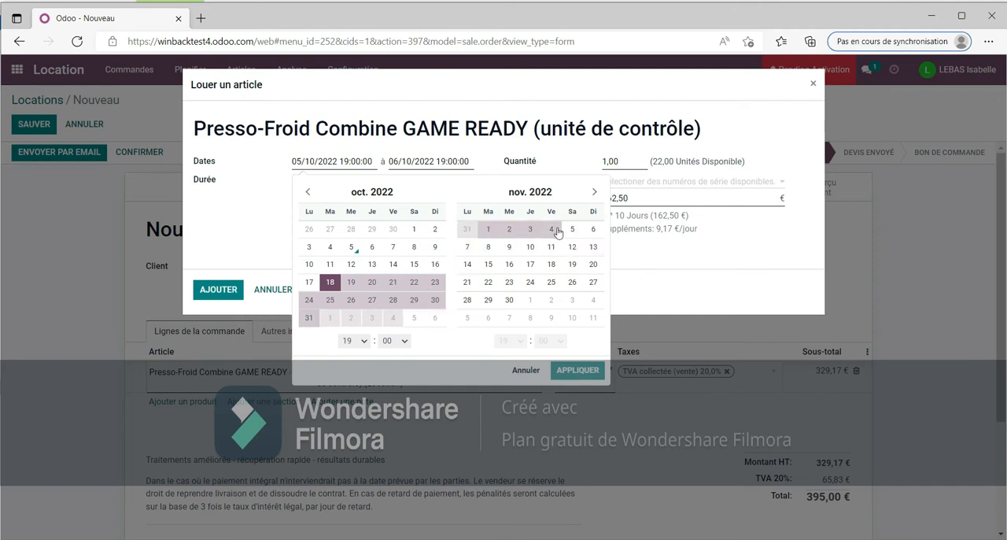
pyautogui.click(467, 246)
pyautogui.click(582, 370)
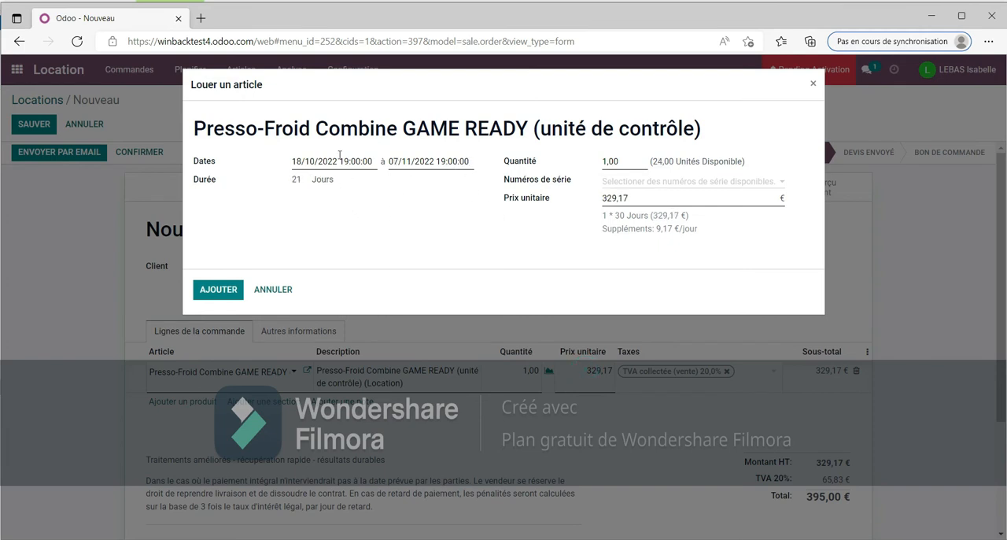
# Step: Change the article's rental period to run from 18/10/2022 to 06/11/2022
pyautogui.click(363, 161)
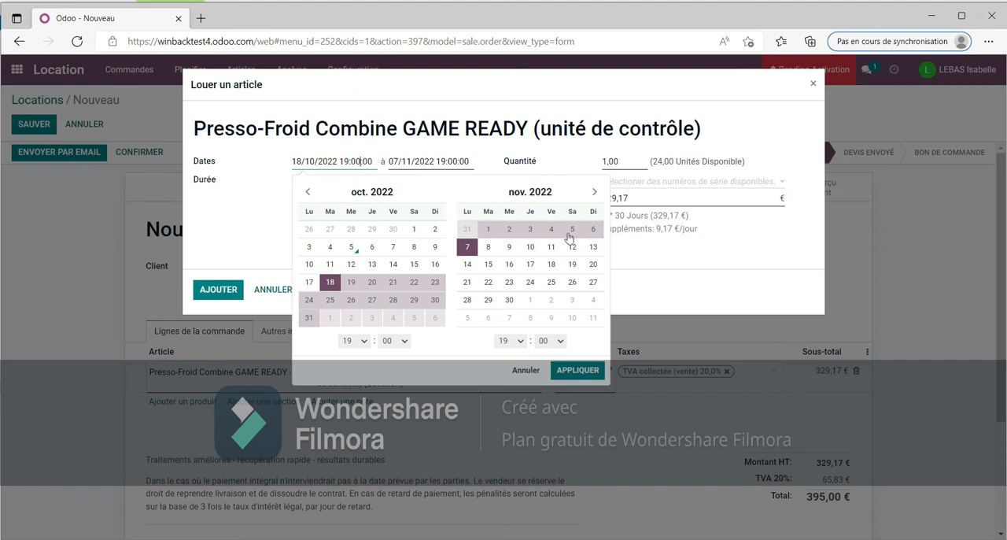
pyautogui.click(330, 282)
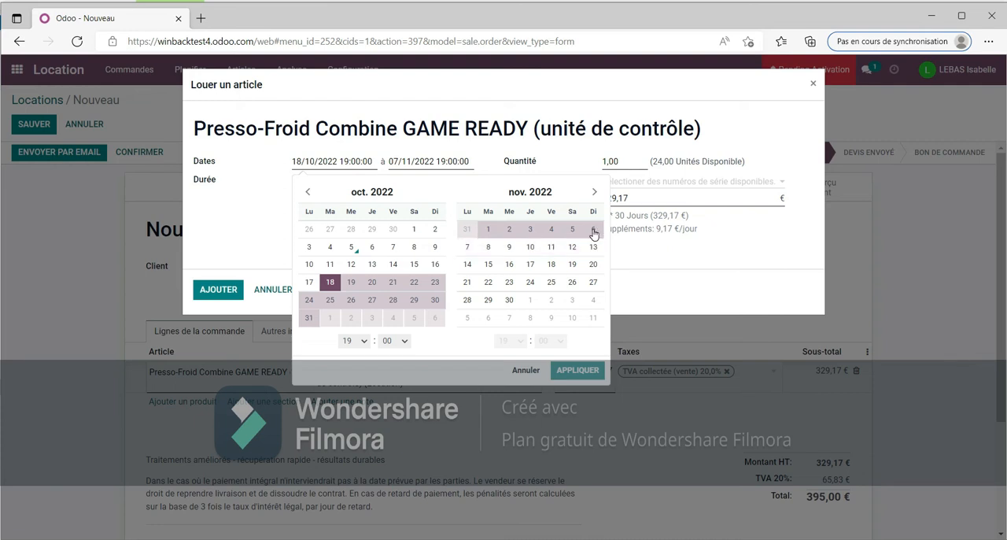
pyautogui.click(594, 230)
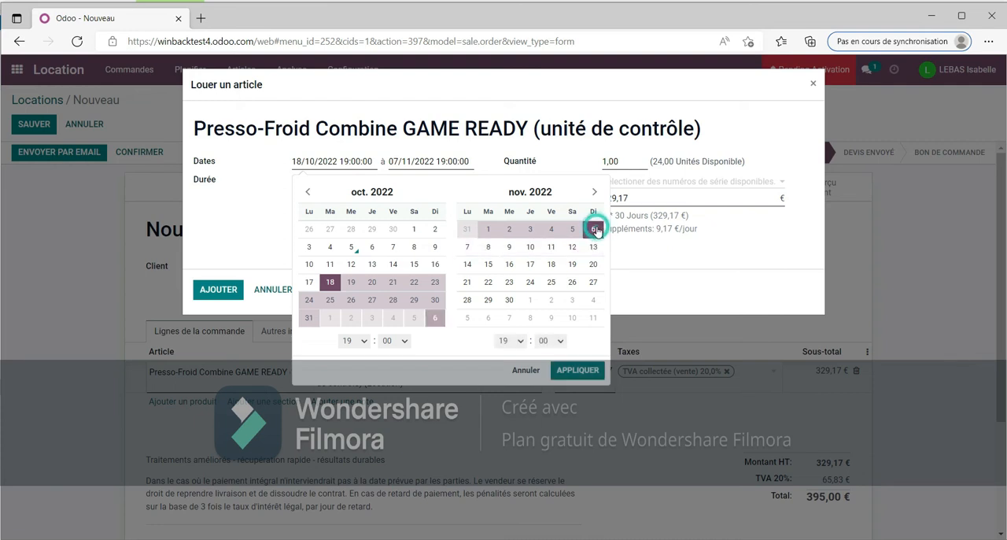
pyautogui.click(581, 368)
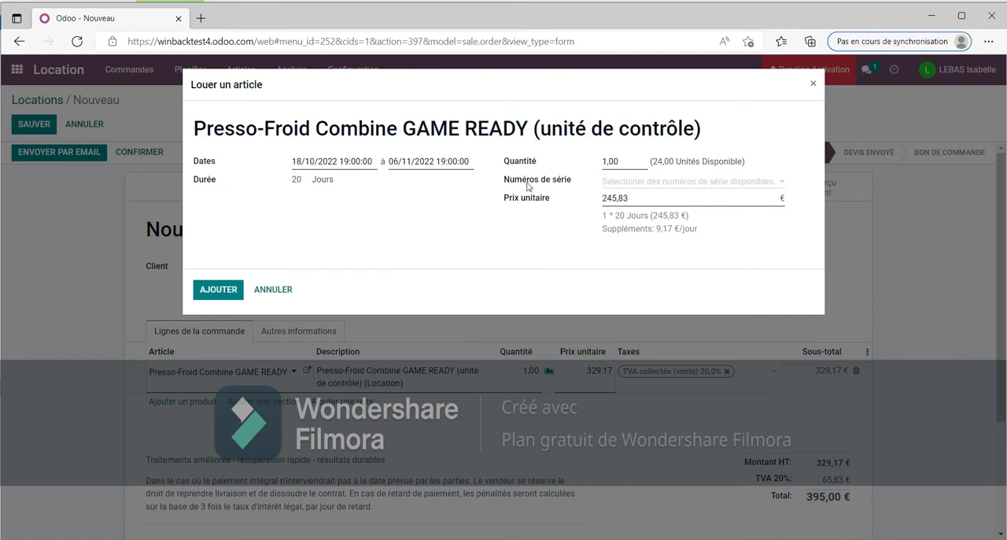
# Step: Assign serial number GC16050-B069 to the rented control unit and add it to the order
pyautogui.click(627, 182)
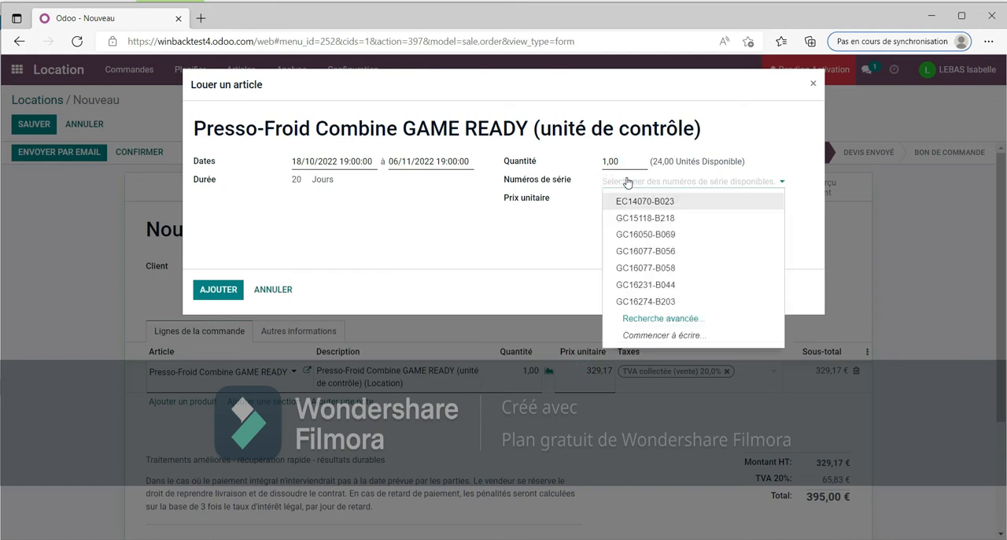
pyautogui.click(658, 235)
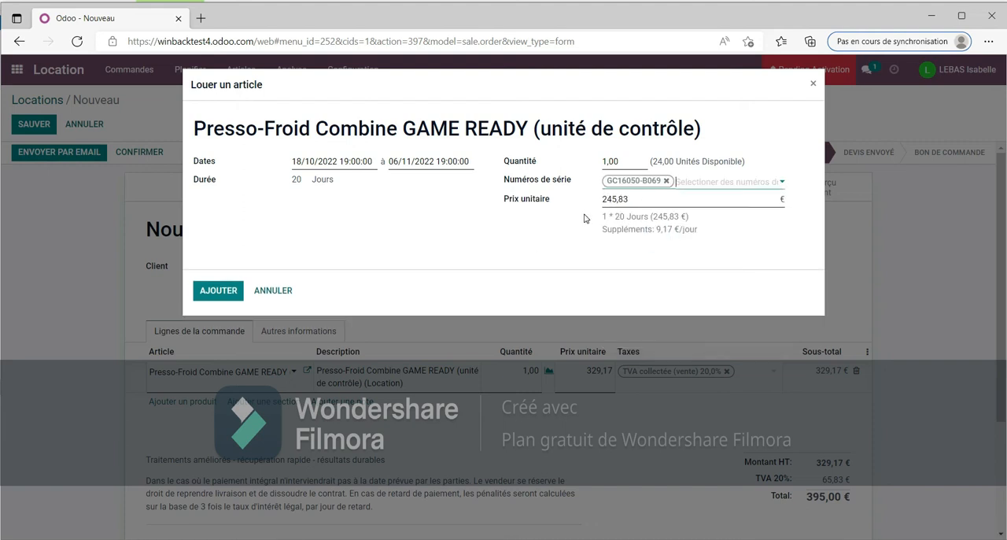
pyautogui.click(226, 291)
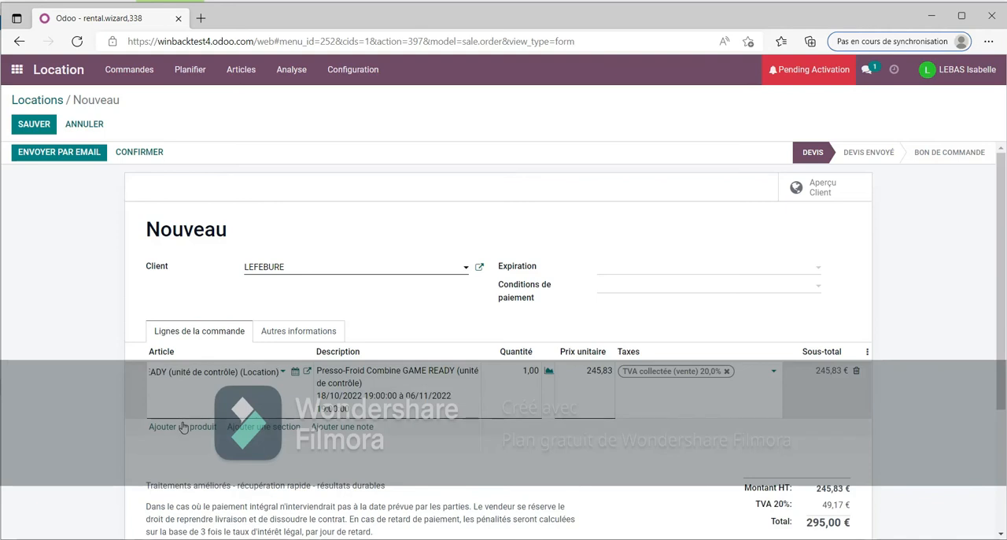
# Step: Add the article [224_570304] Connecteur (cordon) simple pour Gameready to the rental order with the proposed dates
pyautogui.click(182, 427)
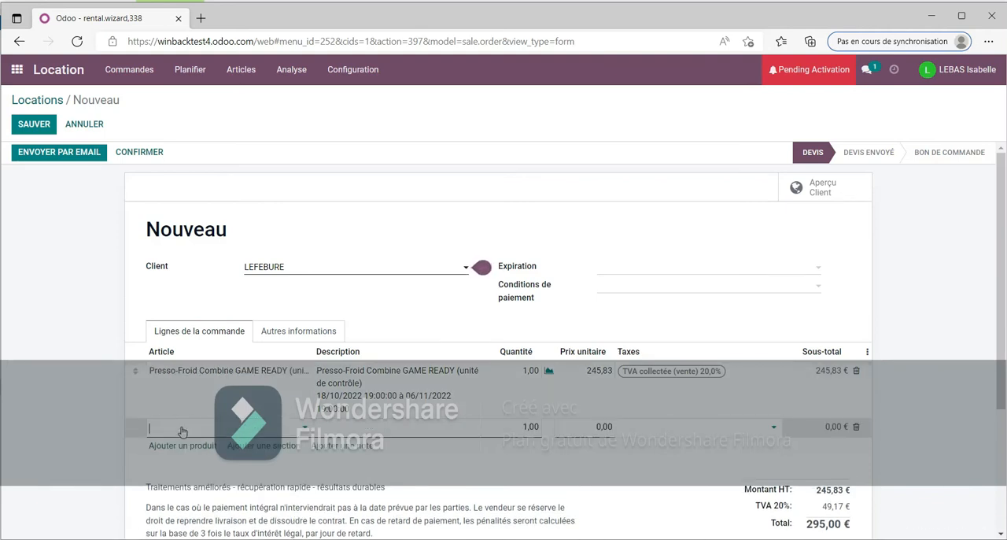
pyautogui.write('CORDON')
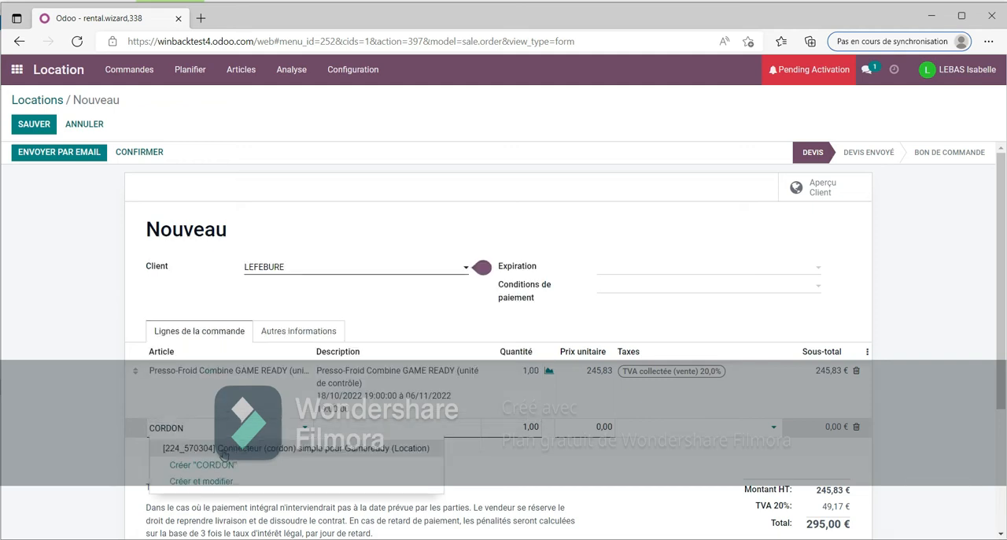
pyautogui.click(207, 448)
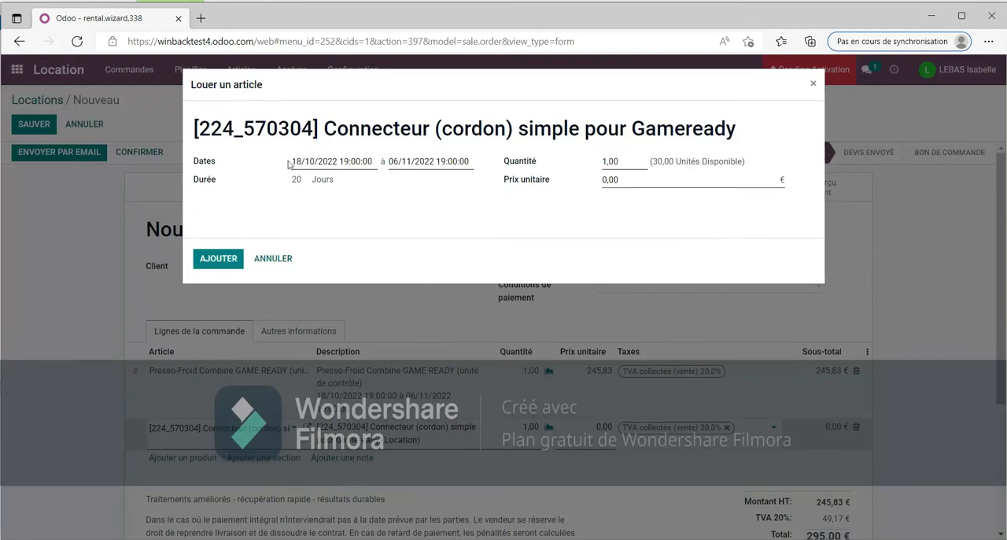
pyautogui.click(220, 266)
pyautogui.click(219, 259)
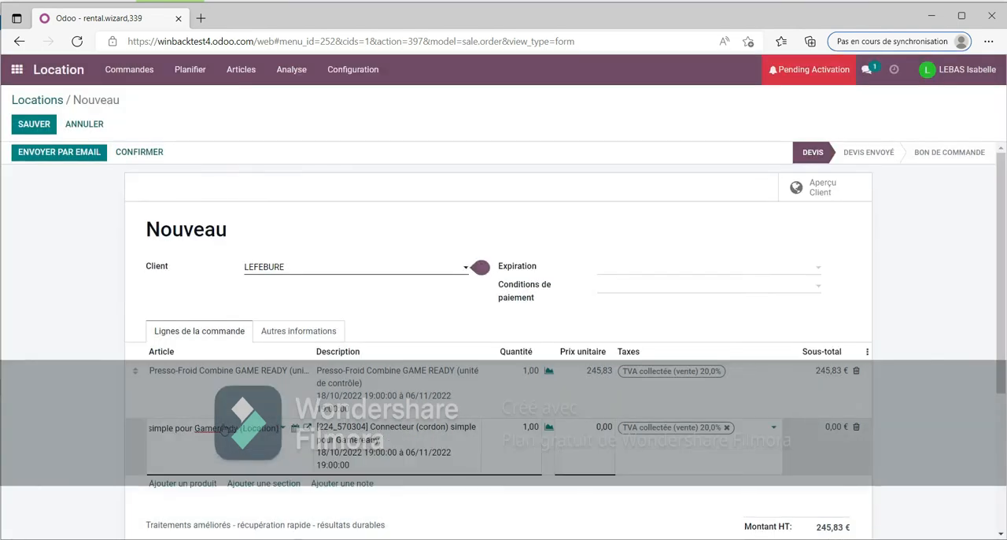
# Step: Add the article [224_590100] Genou - quadriceps - enveloppe complète to the rental order with the proposed dates
pyautogui.click(193, 488)
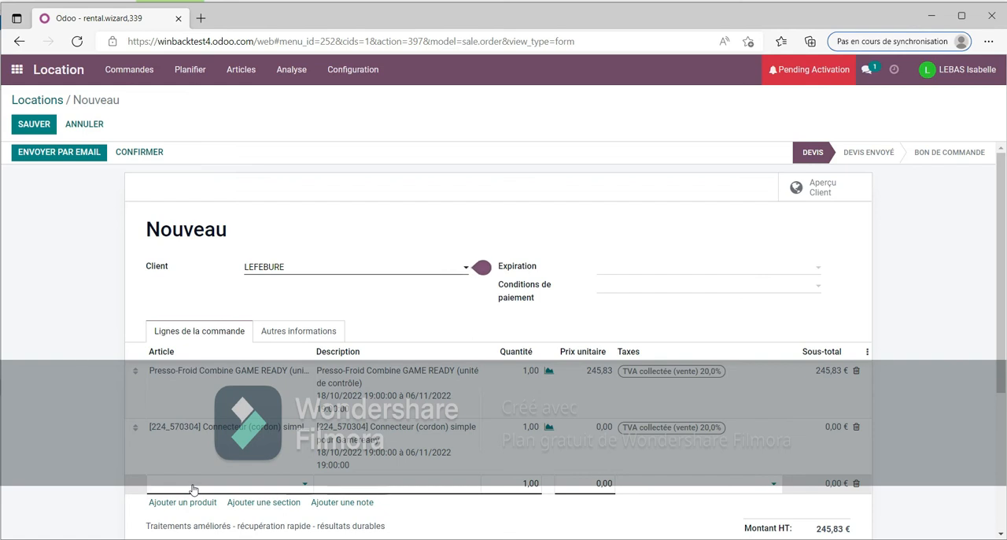
pyautogui.write('GENOU')
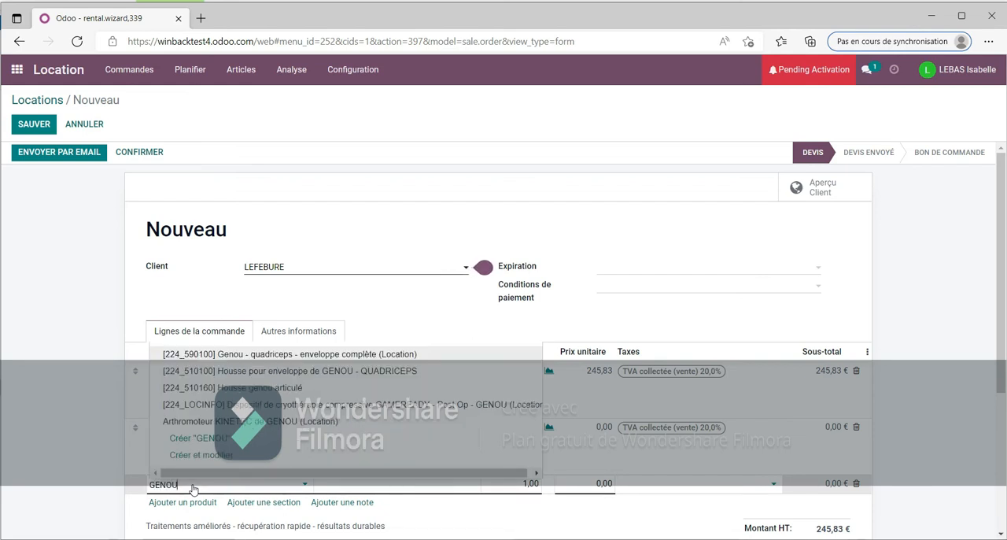
pyautogui.click(302, 354)
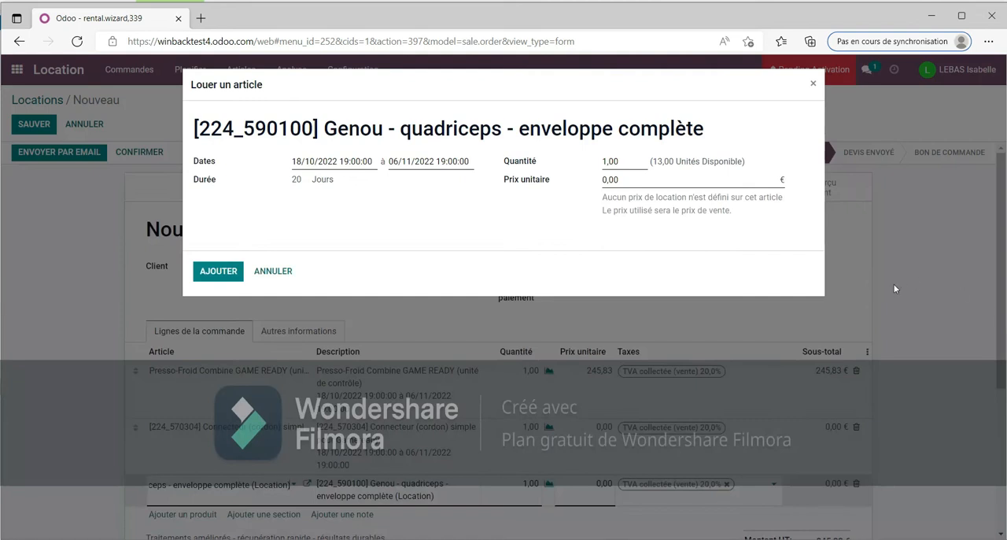
pyautogui.click(215, 272)
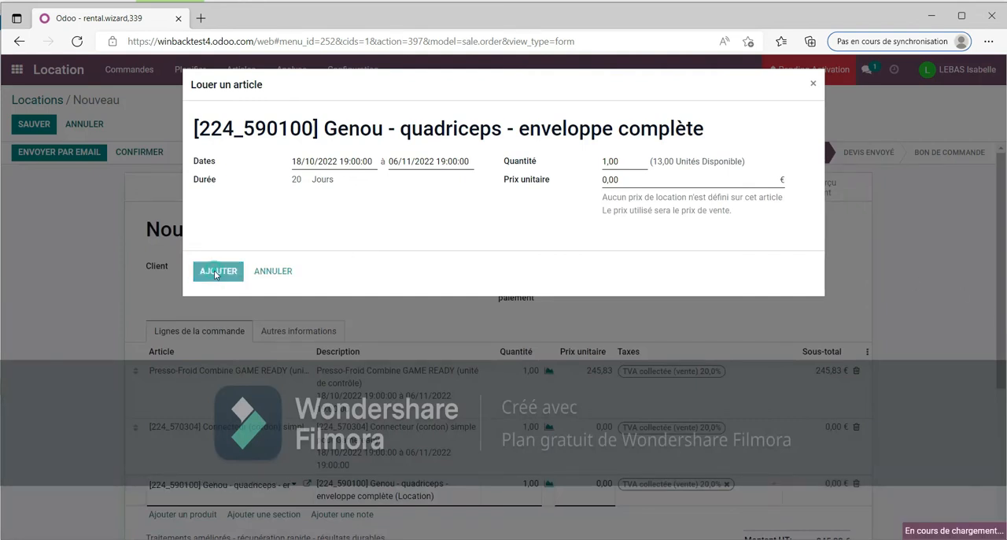
# Step: Add the article [224_570107] Sac de transport pour Game Ready to the rental order with the proposed dates
pyautogui.scroll(-2, 1002, 187)
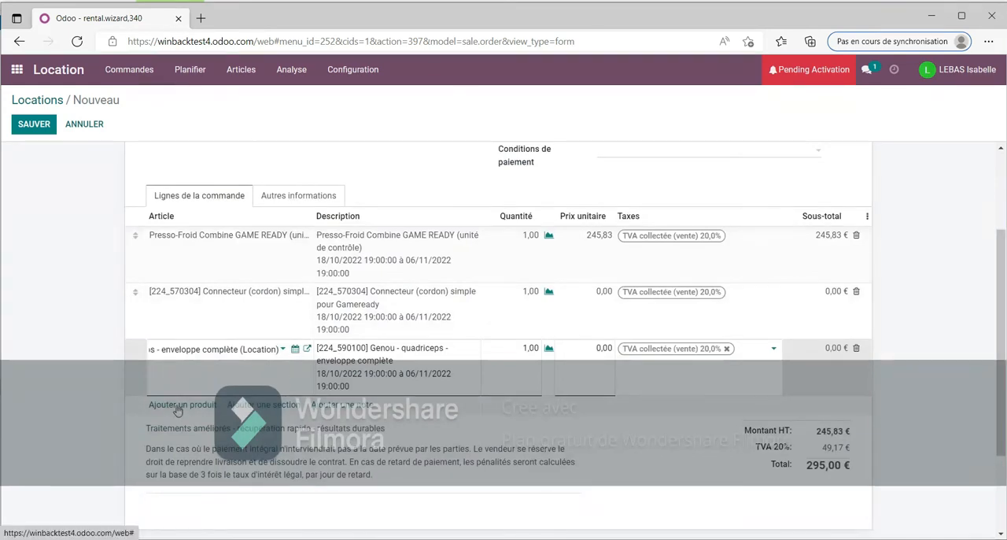
pyautogui.click(177, 407)
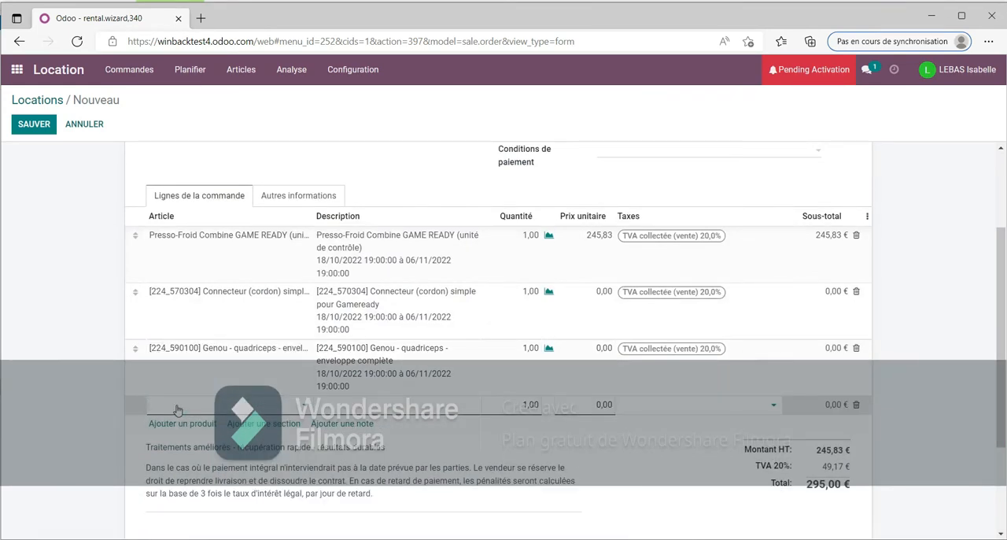
pyautogui.write('SAC')
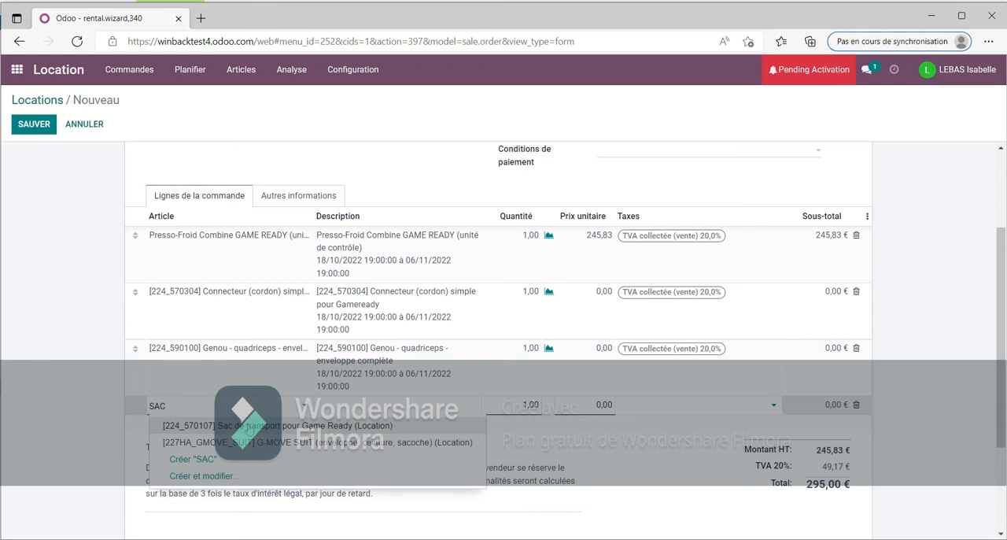
pyautogui.click(248, 425)
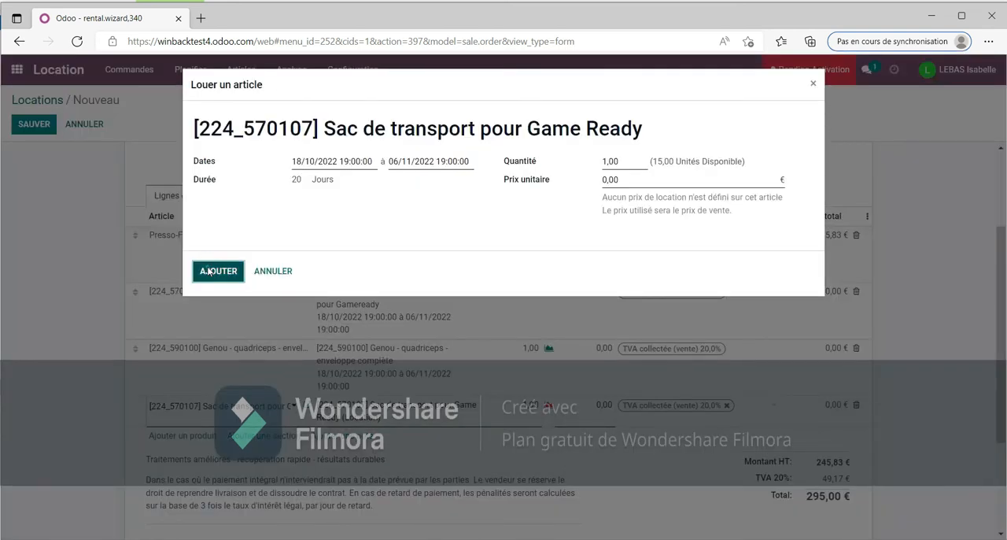
pyautogui.click(209, 271)
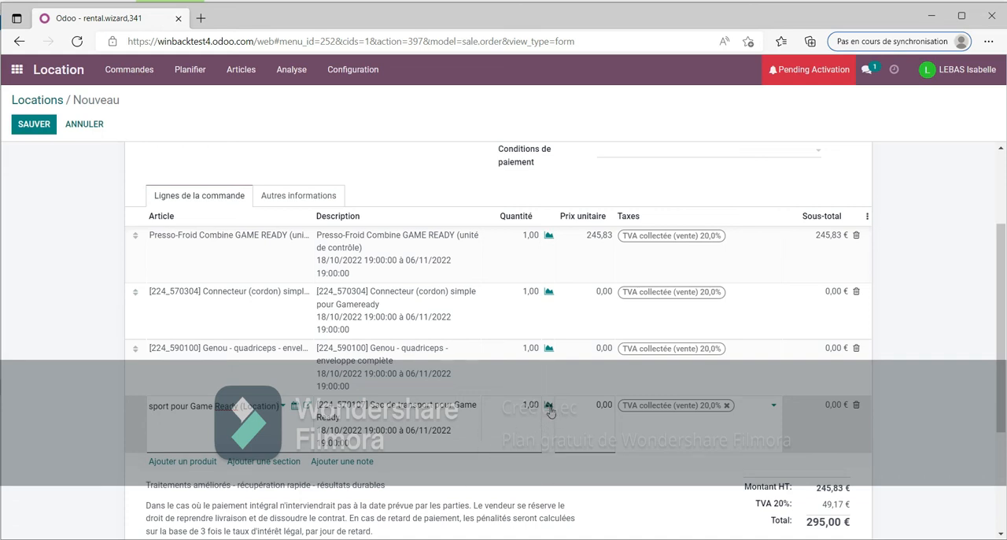
# Step: Check the rental availability of the Genou - quadriceps - enveloppe complète line and open its article choices
pyautogui.click(549, 349)
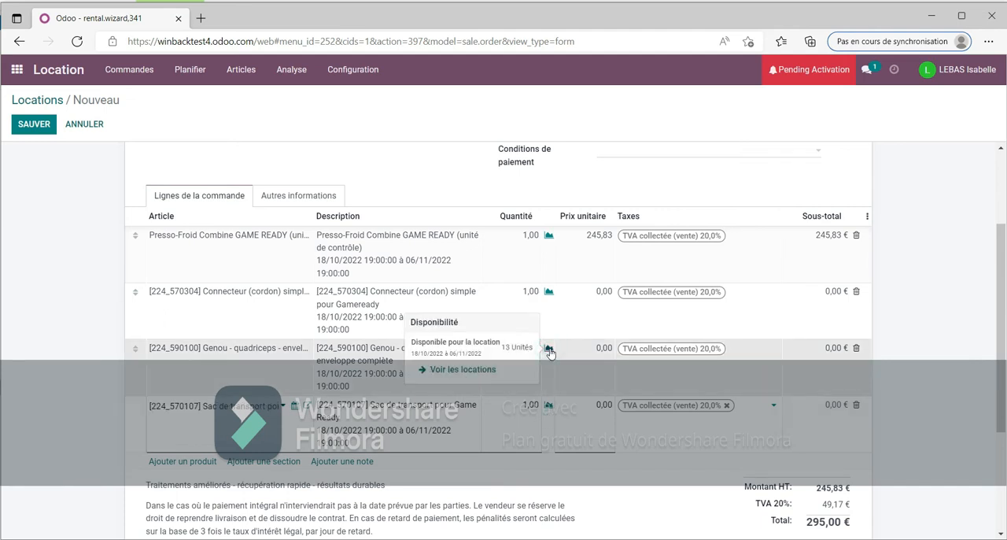
pyautogui.click(476, 375)
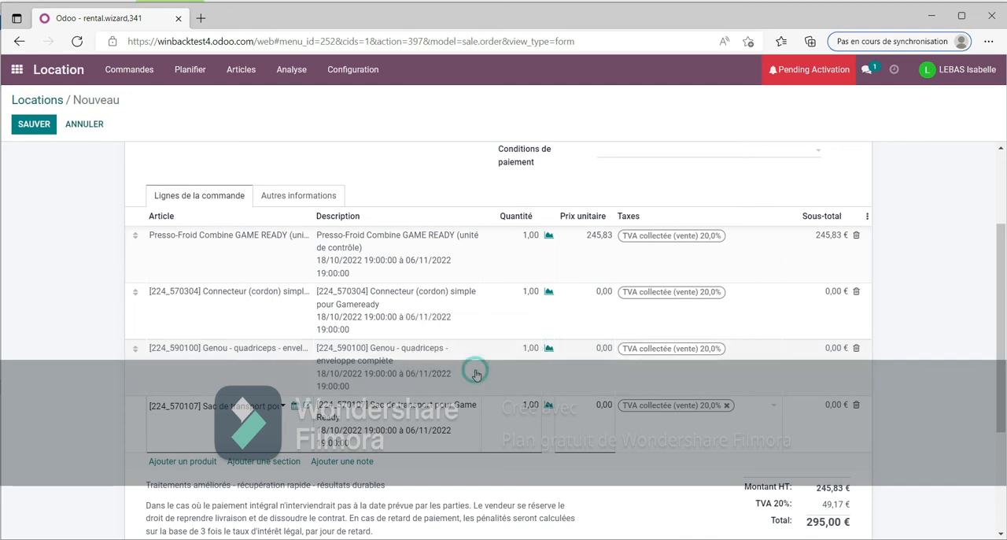
pyautogui.click(550, 350)
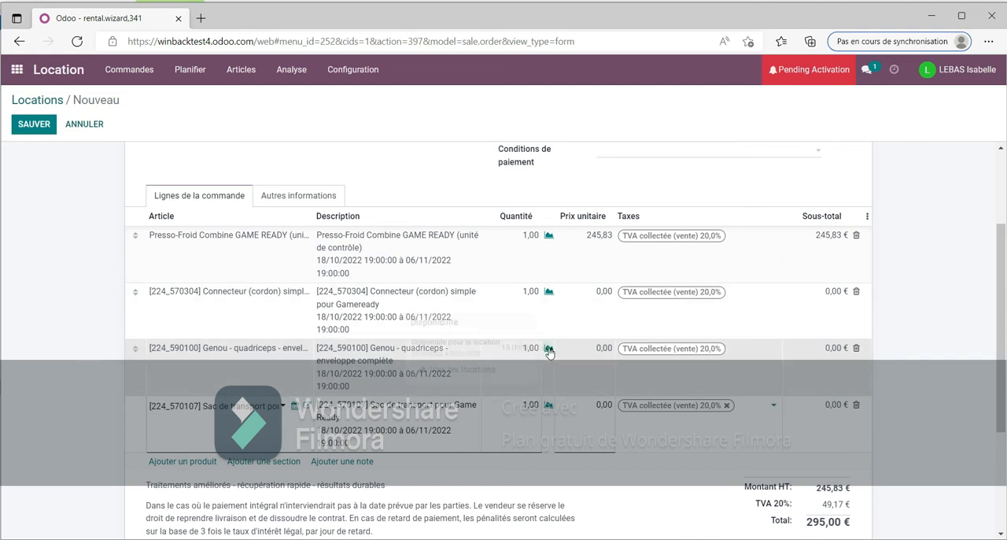
pyautogui.click(216, 356)
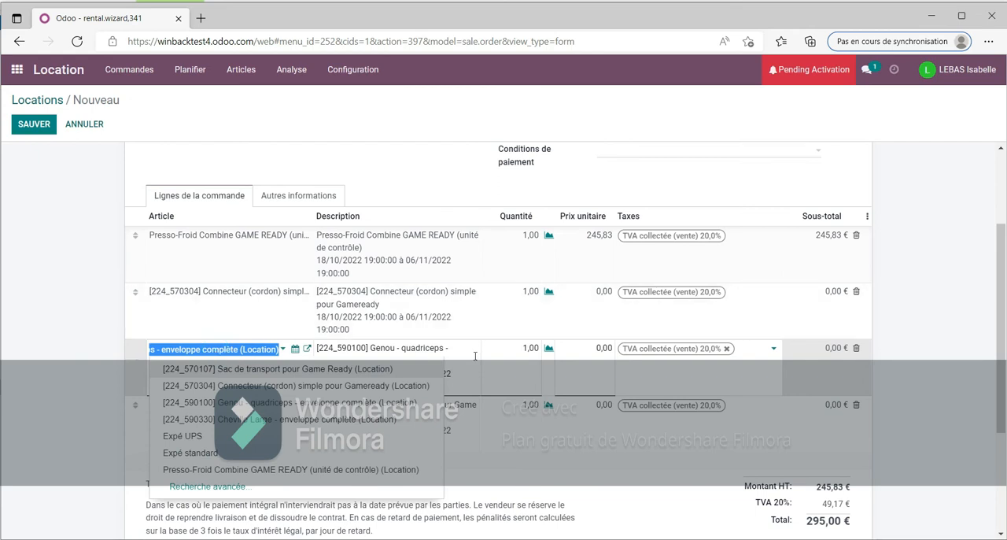
# Step: Open the article record of the Genou - quadriceps - enveloppe complète line and its available stock quantities
pyautogui.click(526, 349)
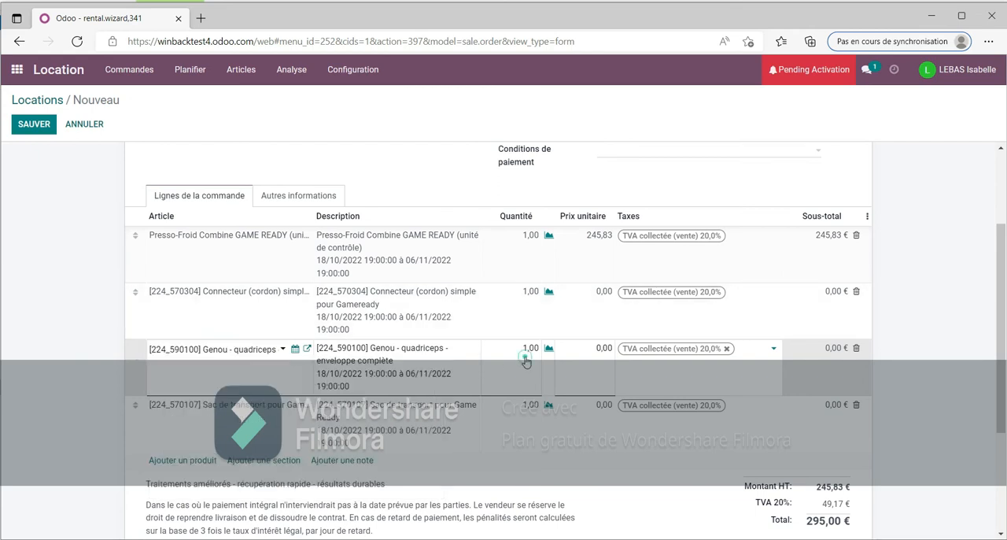
pyautogui.click(307, 349)
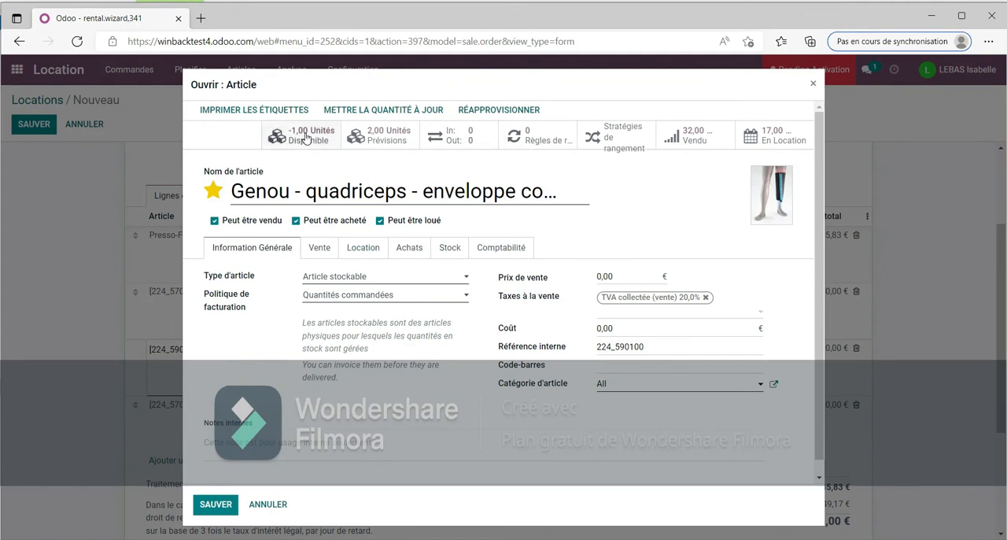
pyautogui.moveTo(304, 136)
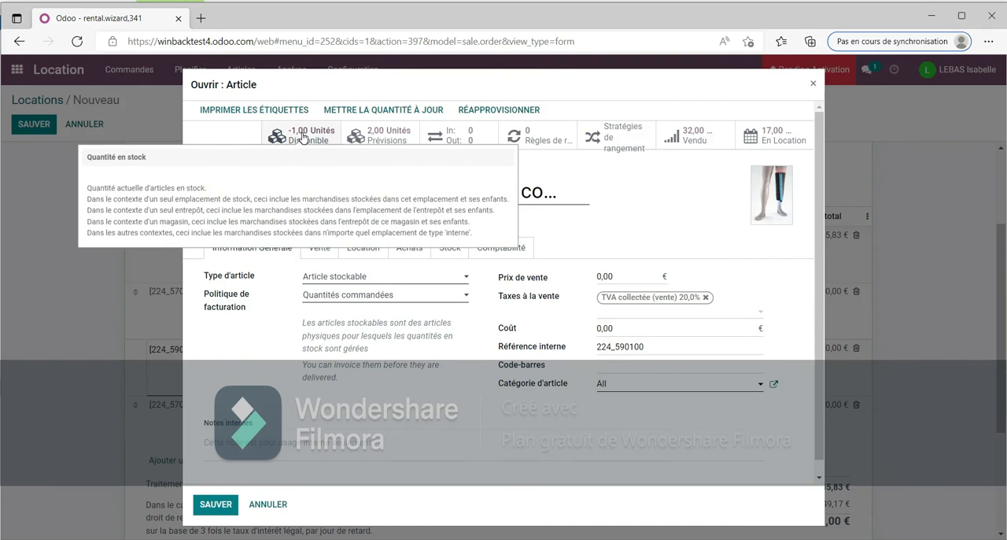
pyautogui.click(304, 138)
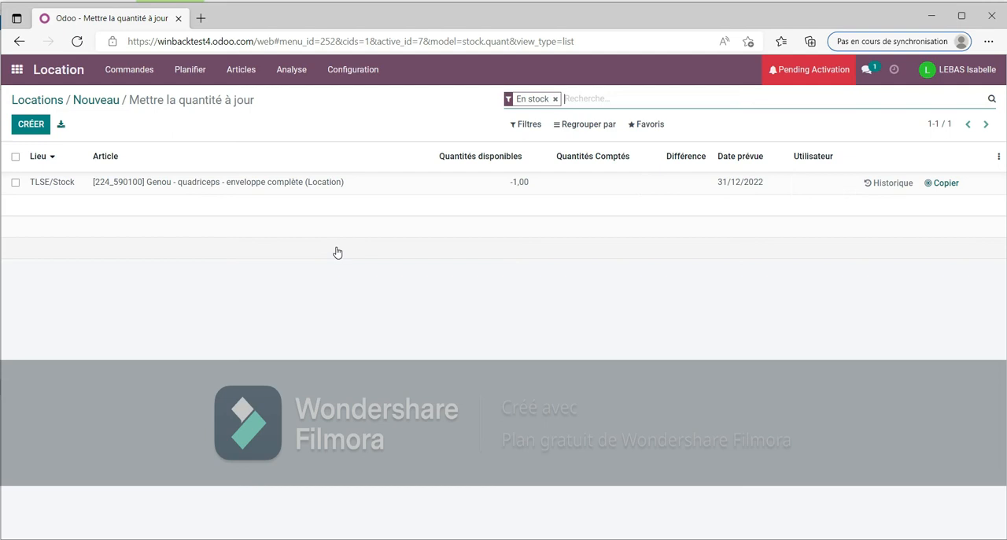
# Step: Set the counted quantity of the Genou - quadriceps - enveloppe complète article in TLSE/Stock to 3 and apply the adjustment
pyautogui.click(603, 189)
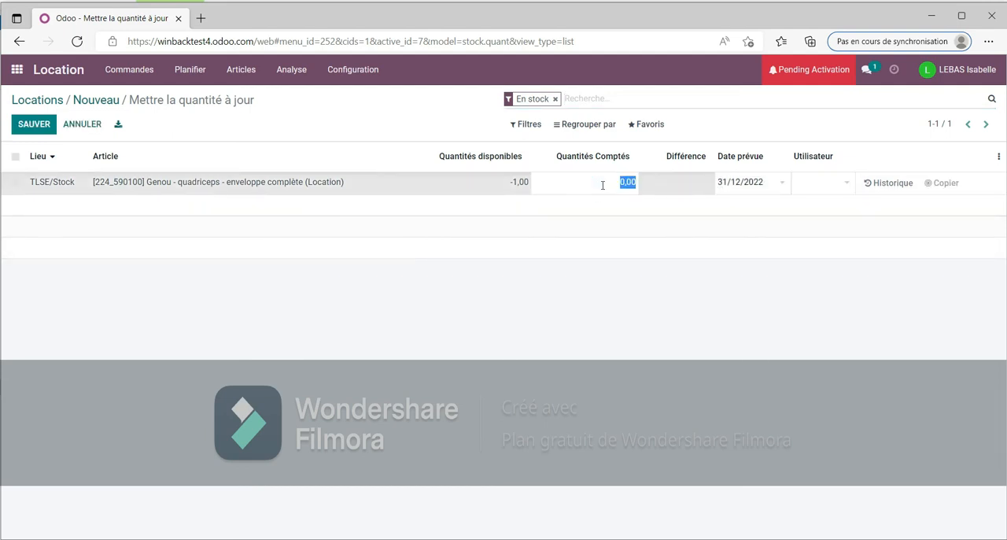
pyautogui.write('3')
pyautogui.click(793, 250)
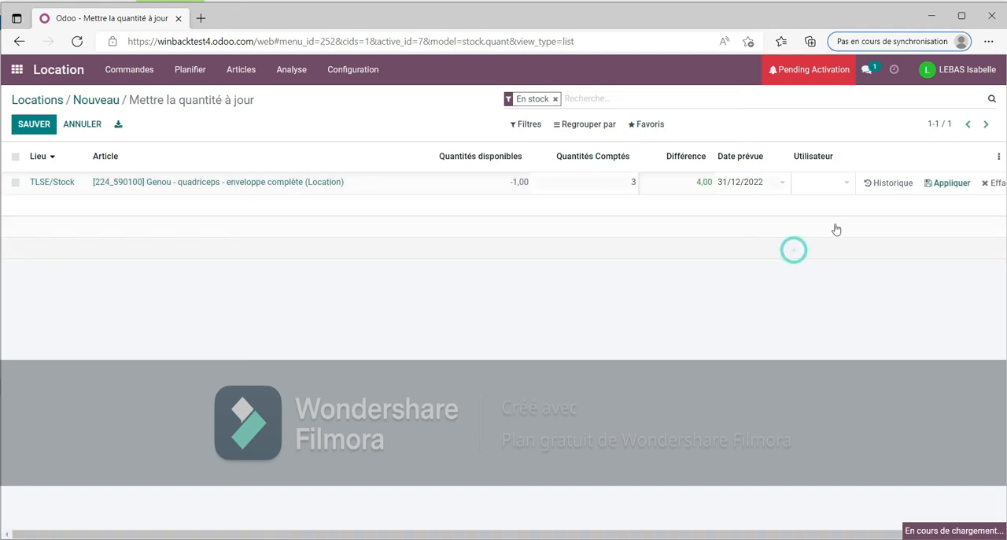
pyautogui.click(944, 188)
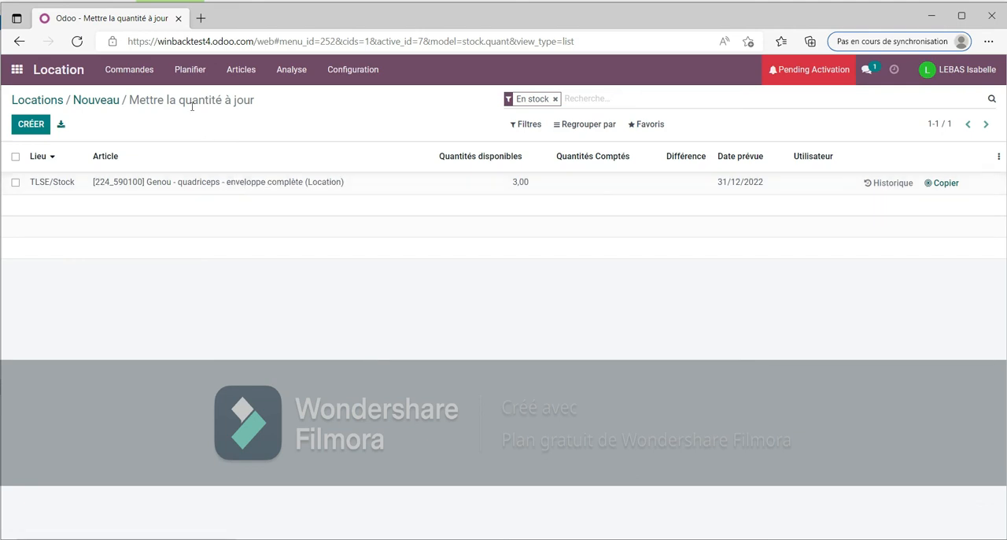
# Step: Reopen the new client's rental quotation from the list of rental orders and put it in edit mode
pyautogui.click(131, 73)
pyautogui.click(132, 97)
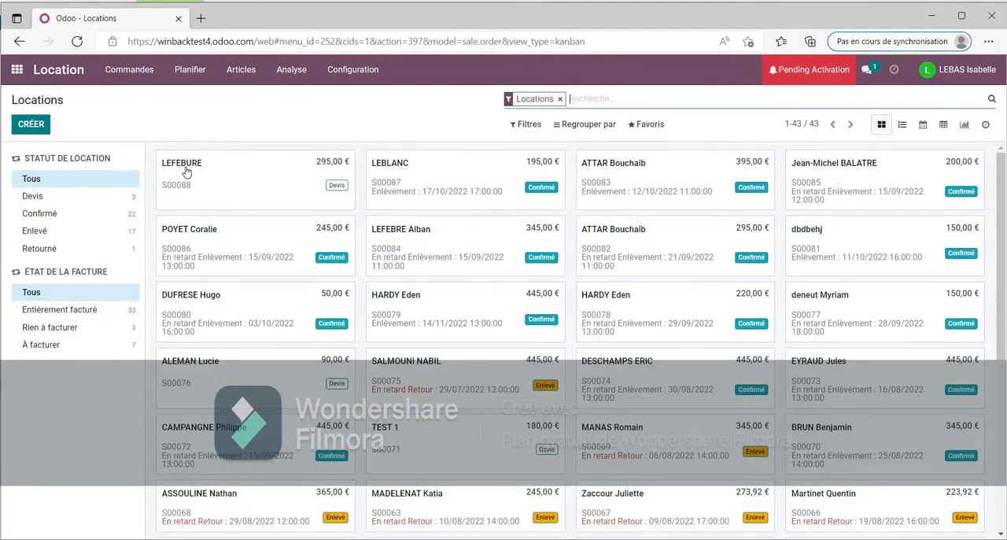
pyautogui.doubleClick(186, 171)
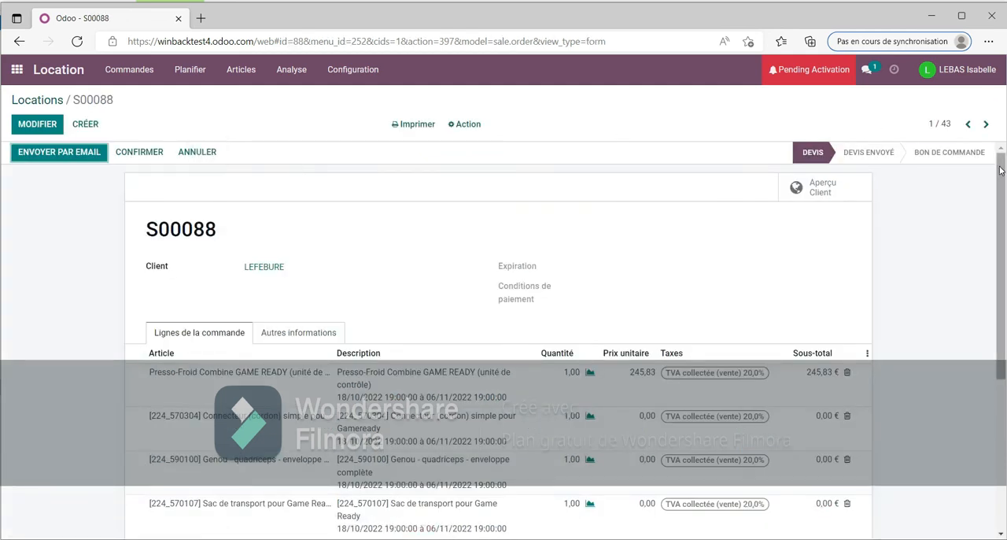
pyautogui.scroll(-1, 2, 192)
pyautogui.scroll(-1, 1, 200)
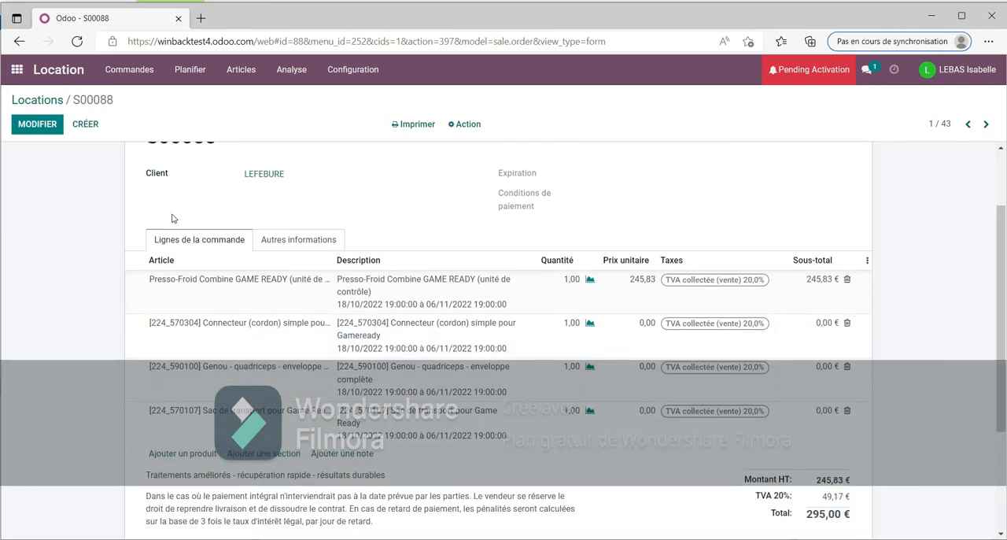
pyautogui.click(54, 124)
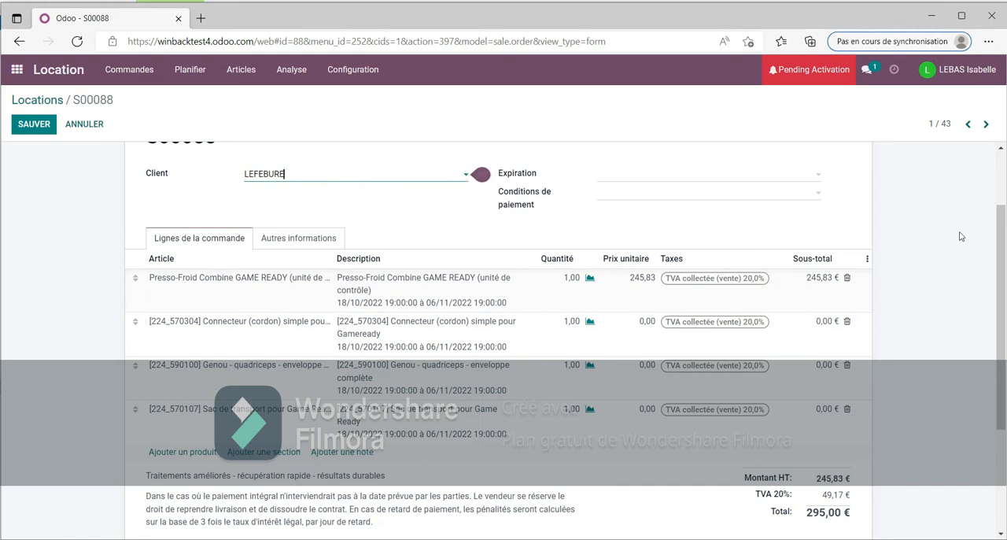
# Step: Preview the quotation's e-mail with its PDF attachment, skipping the client's contact details, and close it without sending
pyautogui.moveTo(1001, 227); pyautogui.dragTo(997, 314)
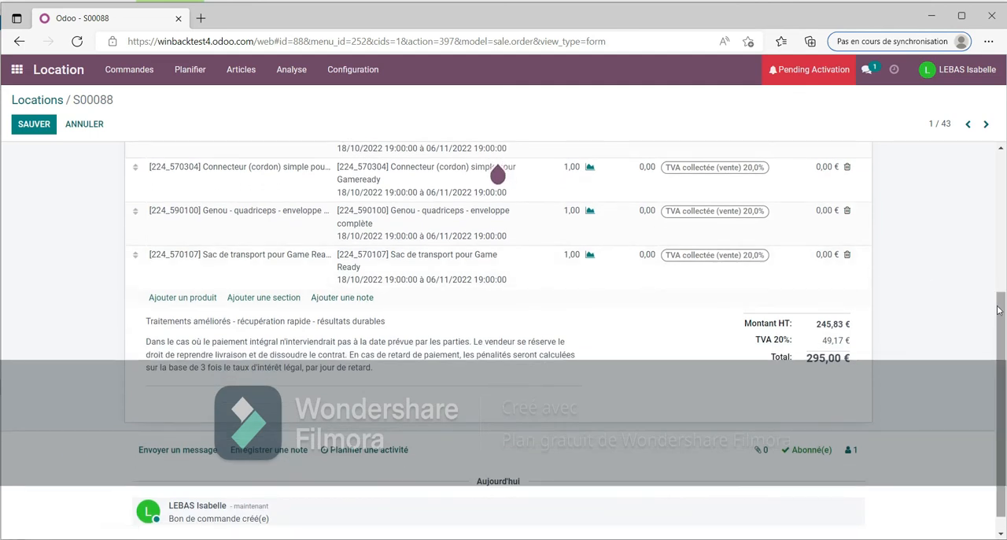
pyautogui.moveTo(1002, 308); pyautogui.dragTo(1003, 351)
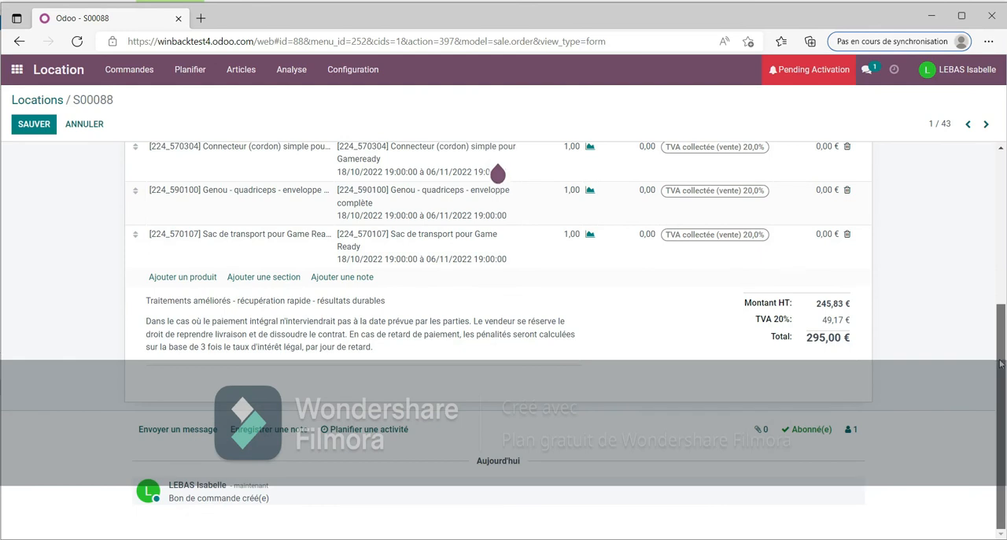
pyautogui.scroll(2, 993, 267)
pyautogui.scroll(3, 993, 207)
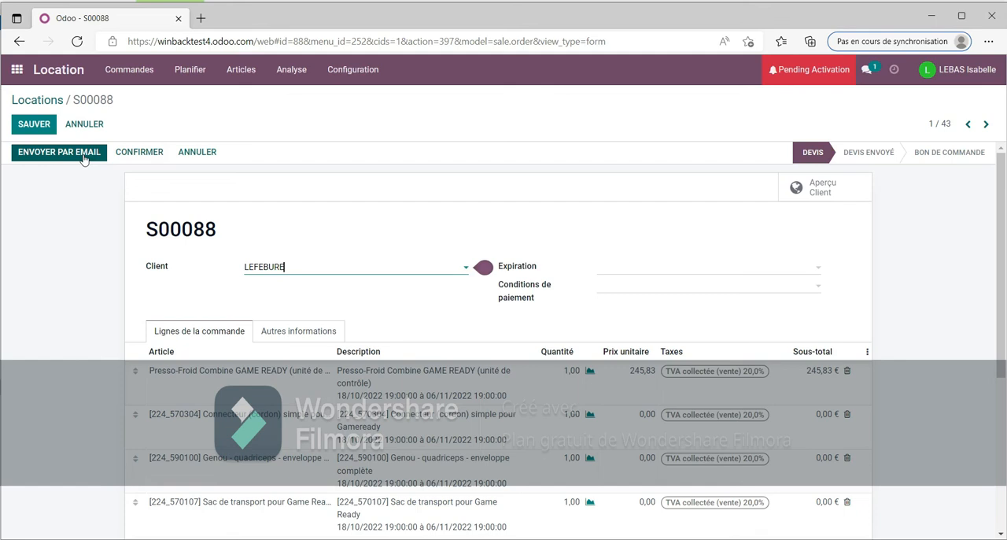
pyautogui.click(84, 157)
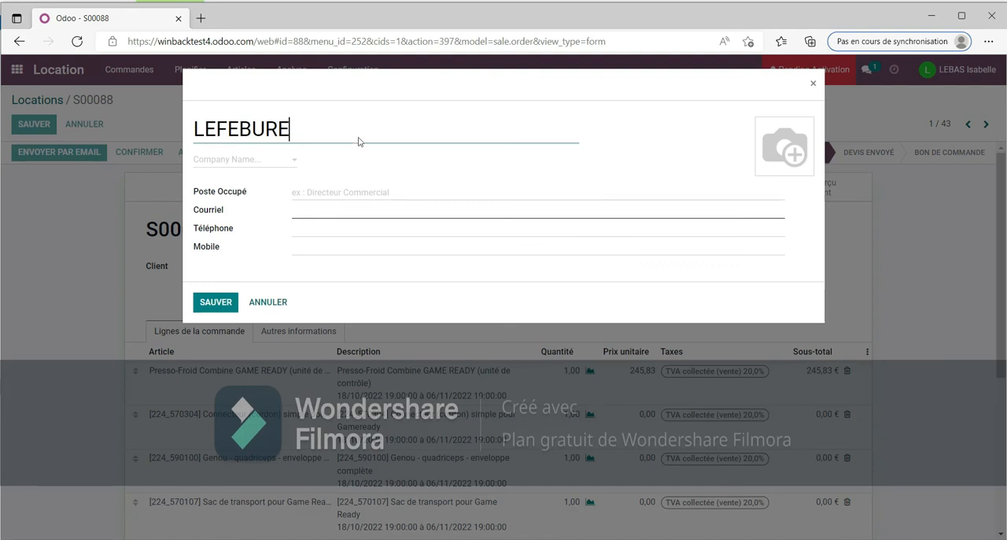
pyautogui.click(813, 83)
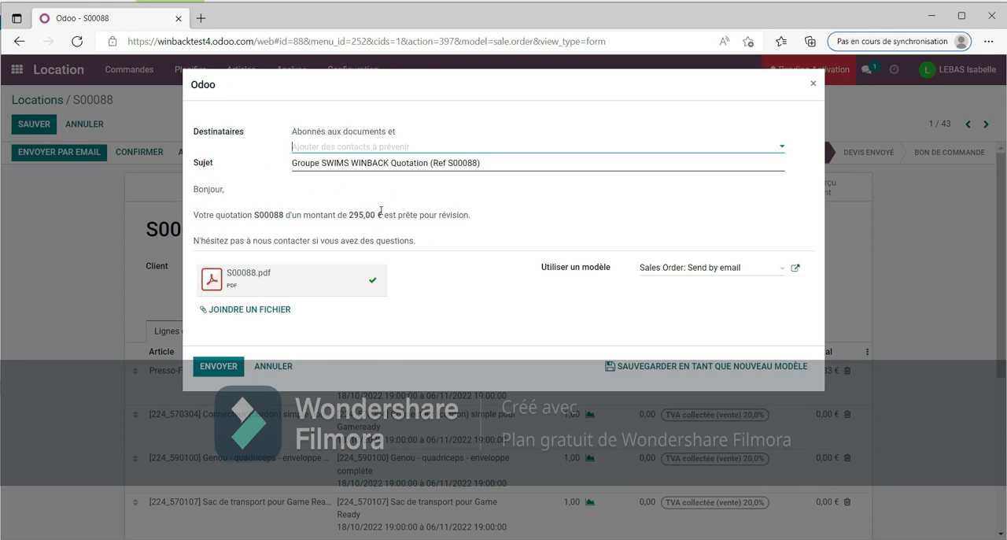
pyautogui.moveTo(244, 74); pyautogui.dragTo(506, 86)
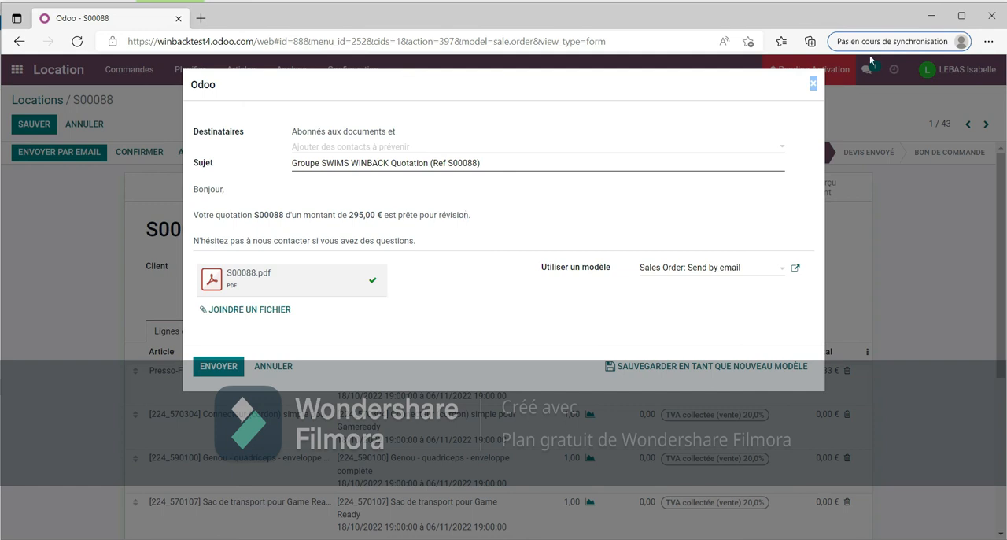
pyautogui.click(814, 83)
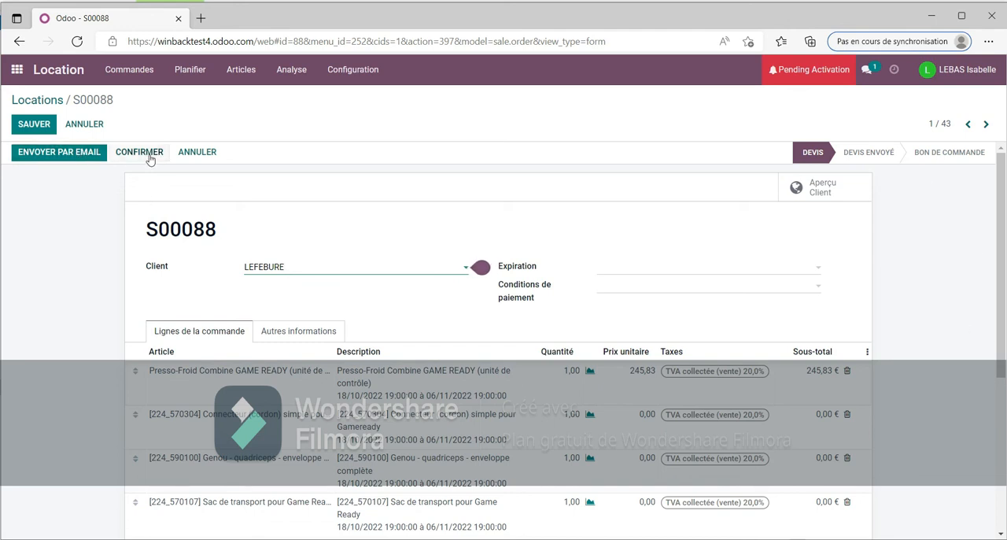
# Step: Save the rental quotation and return to the overview of Odoo applications
pyautogui.click(45, 130)
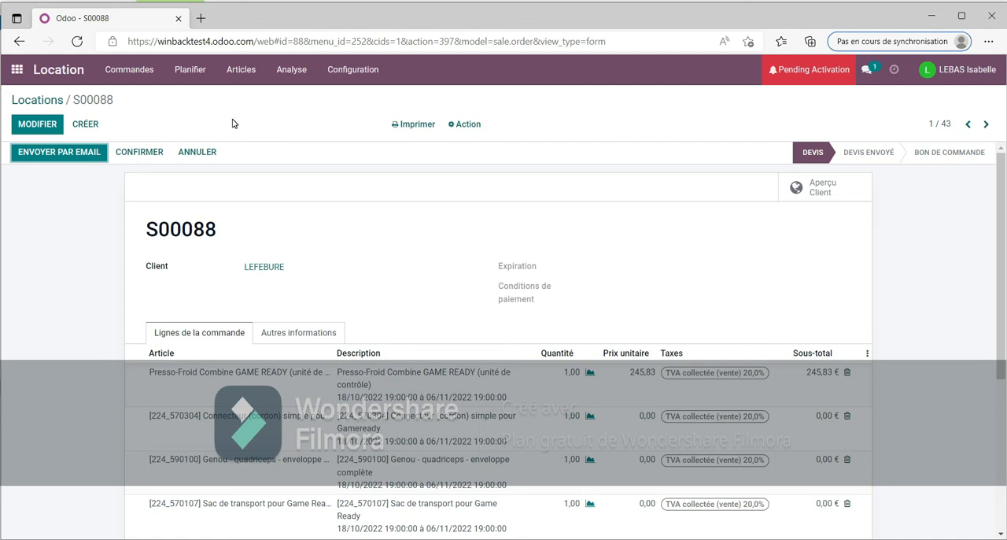
pyautogui.click(16, 69)
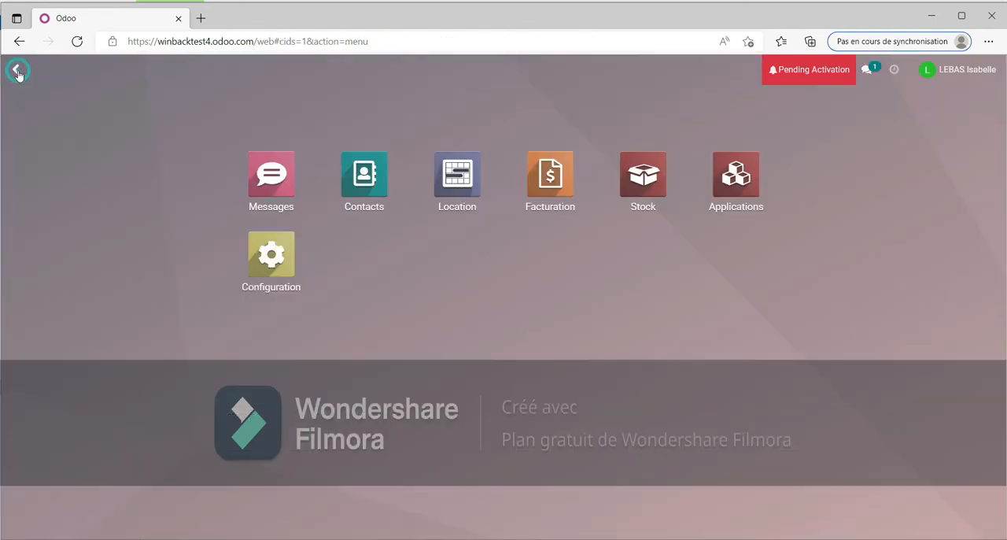